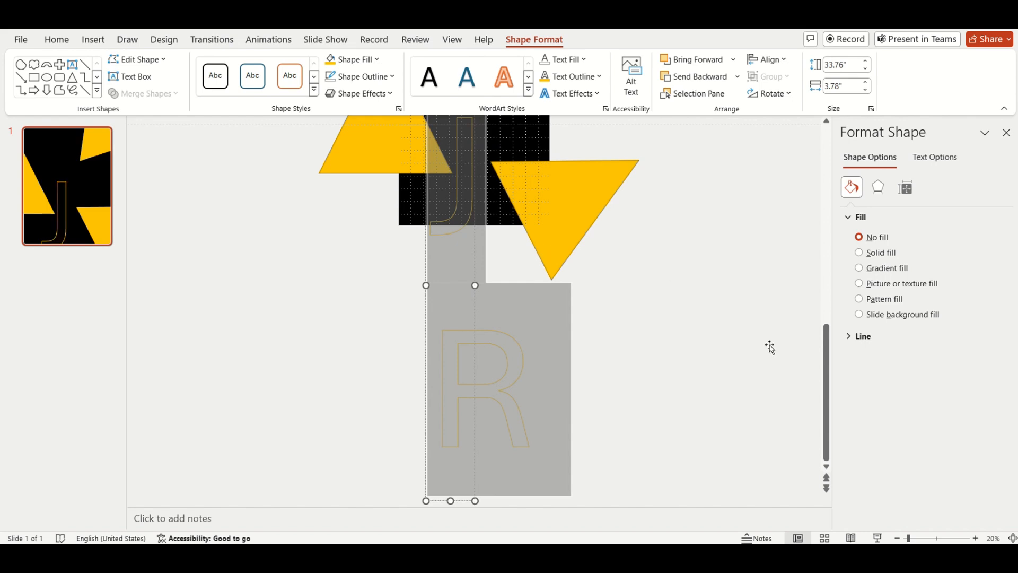
# Step: Widen the JR text box to about 16.54" so both letters share one line, and move it up over the slide
pyautogui.scroll(2, 816, 360)
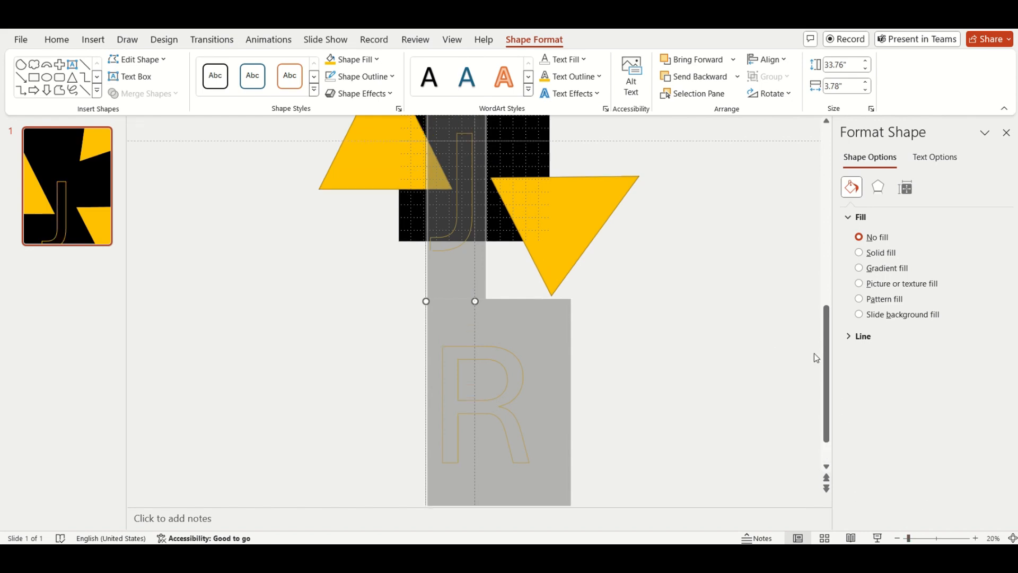
pyautogui.moveTo(475, 317); pyautogui.dragTo(550, 317)
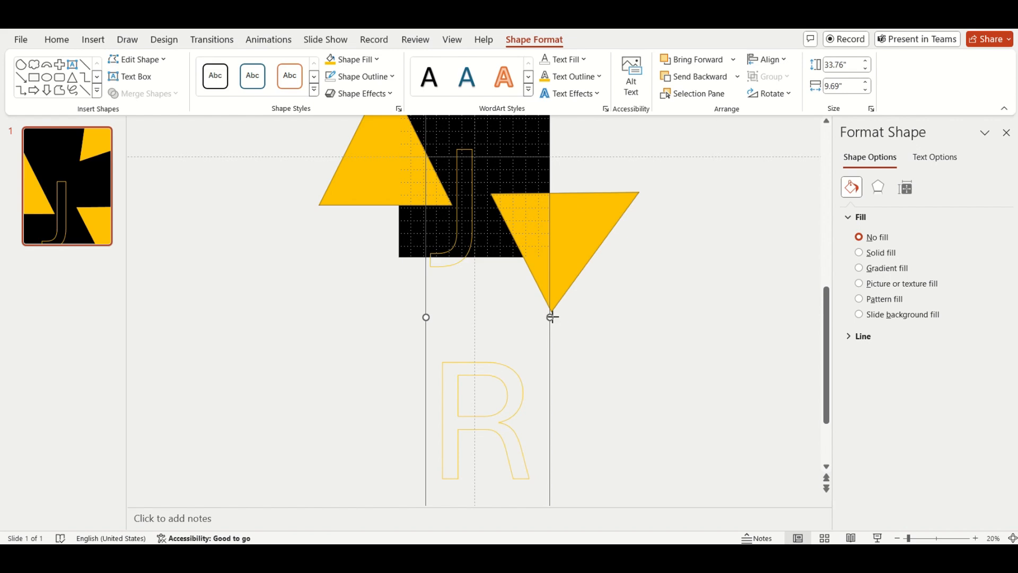
pyautogui.moveTo(566, 317); pyautogui.dragTo(617, 306)
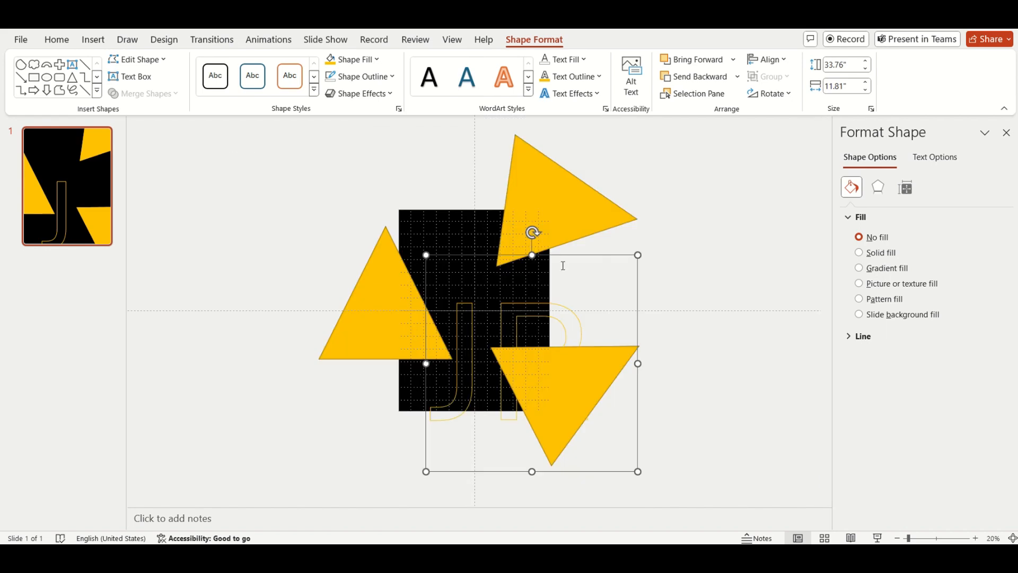
pyautogui.moveTo(492, 234); pyautogui.dragTo(489, 196)
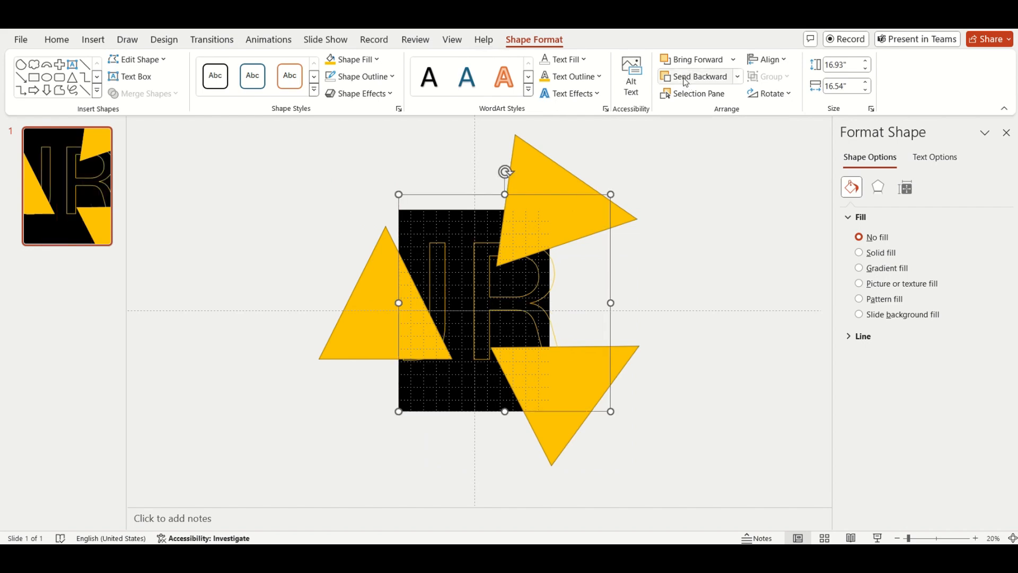
# Step: Send the JR text box backward, behind the yellow triangles
pyautogui.click(686, 82)
pyautogui.click(686, 83)
pyautogui.click(444, 263)
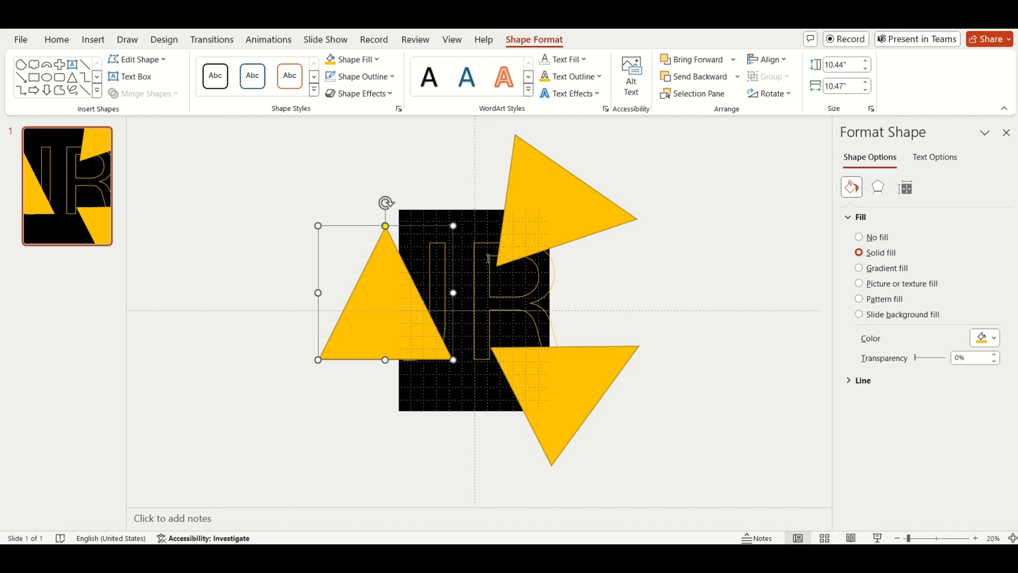
# Step: Change the outline colour of the JR letters to white
pyautogui.click(477, 242)
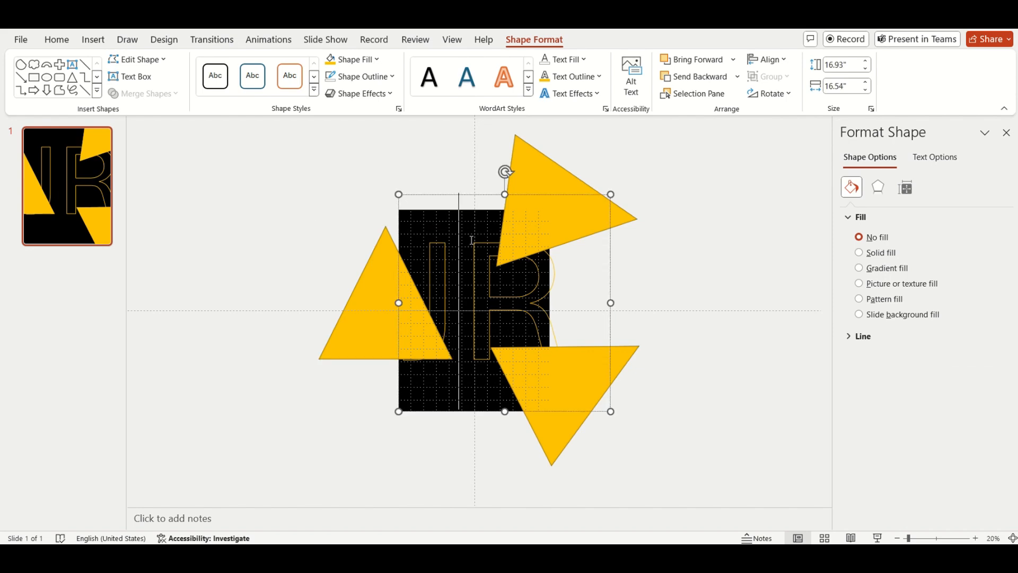
pyautogui.hotkey('ctrl', 'a')
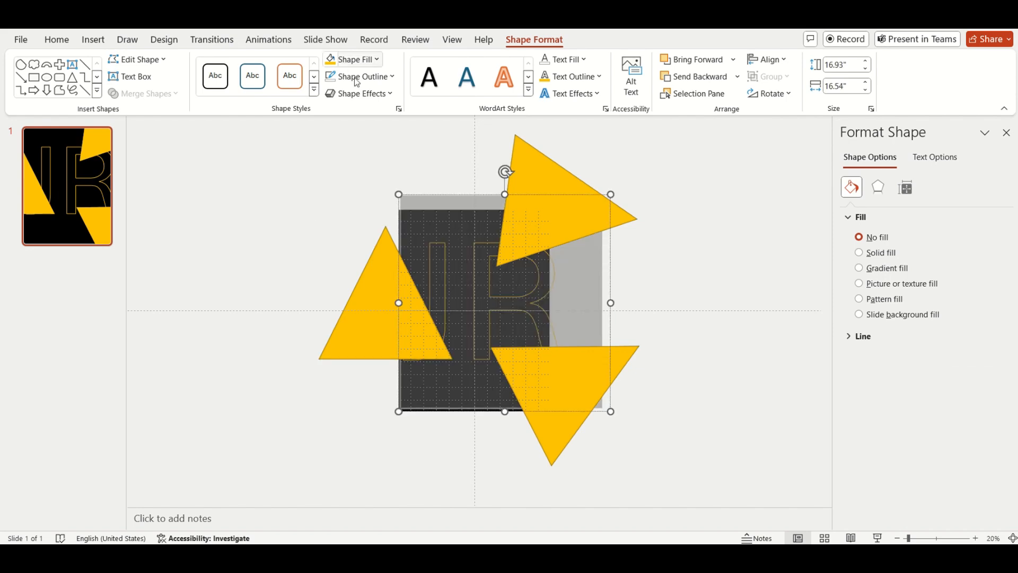
pyautogui.click(583, 78)
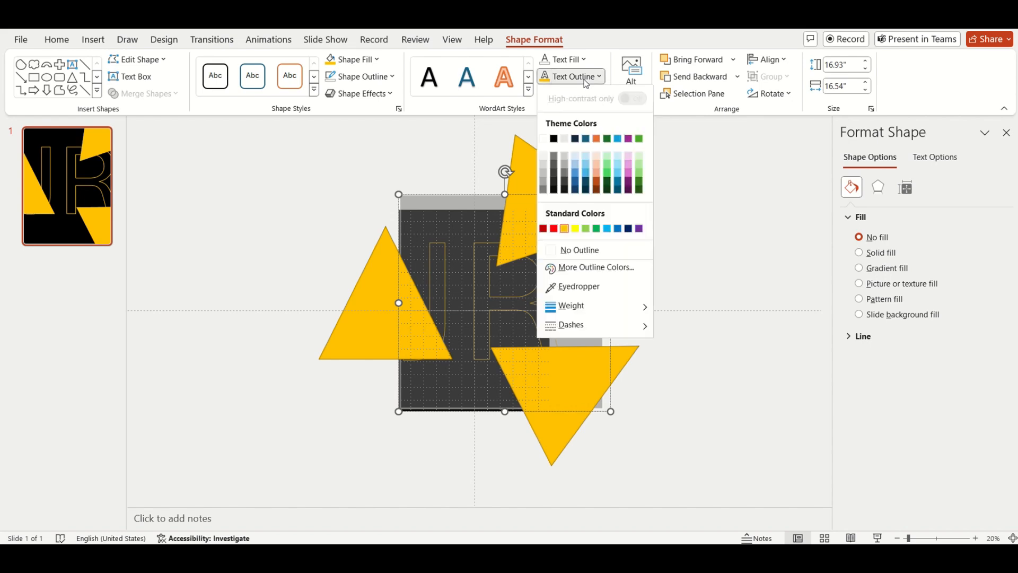
pyautogui.click(543, 139)
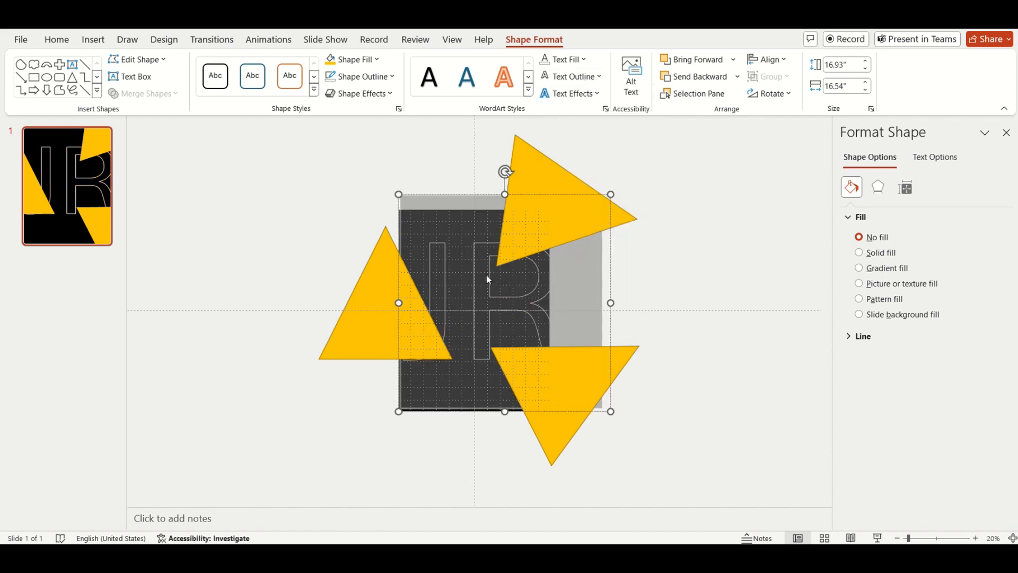
# Step: Move TextBox 17 to the front of the stacking order, above all three yellow triangles
pyautogui.click(694, 94)
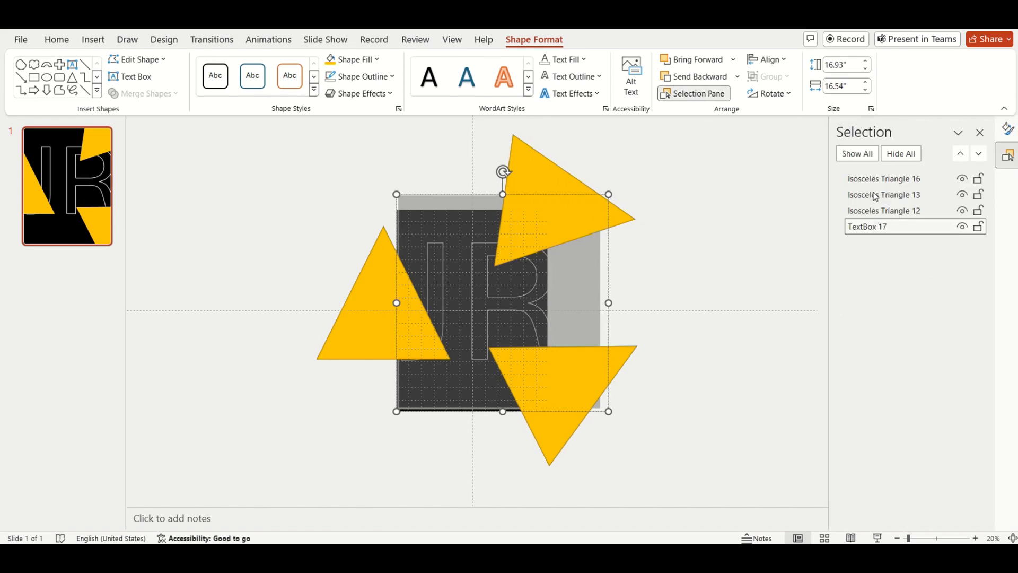
pyautogui.moveTo(870, 227); pyautogui.dragTo(876, 179)
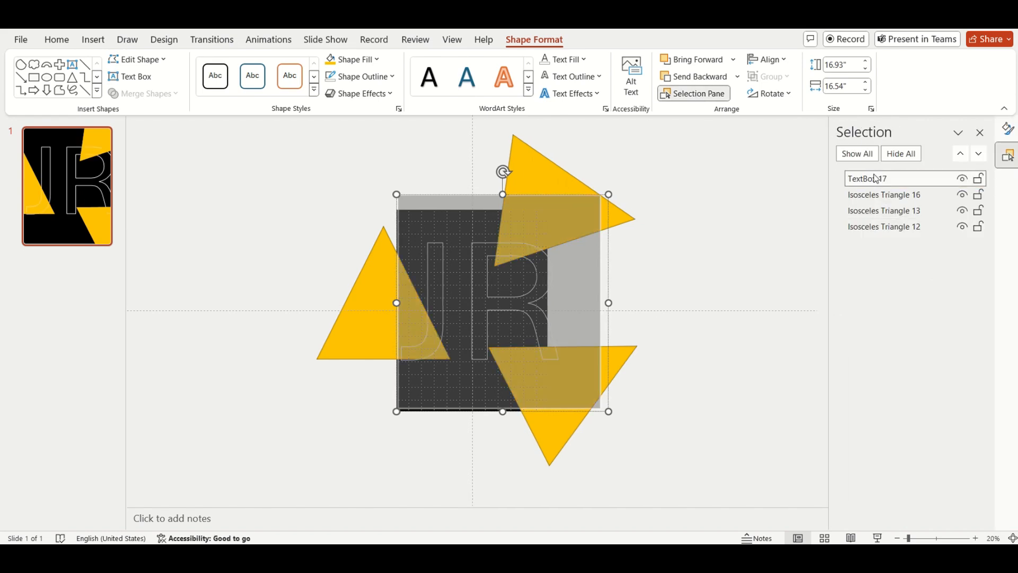
pyautogui.click(673, 264)
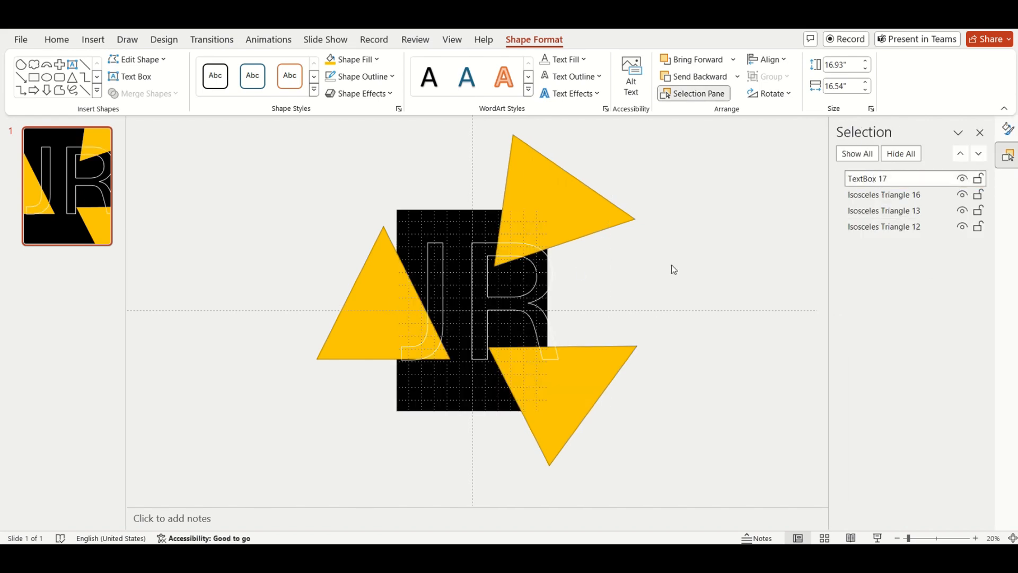
# Step: Set the font of the JR letters to Academic M54
pyautogui.click(516, 263)
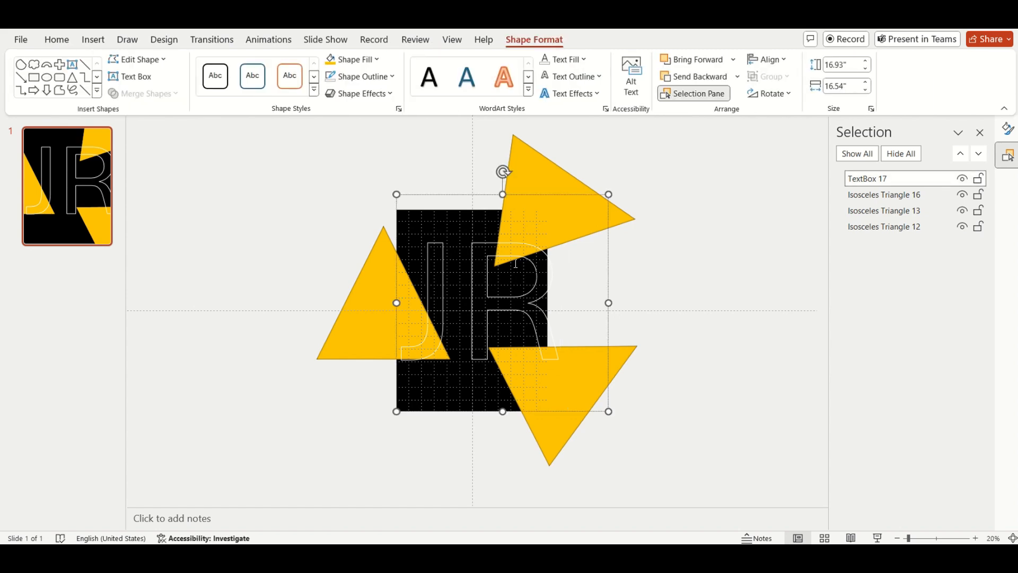
pyautogui.hotkey('ctrl', 'a')
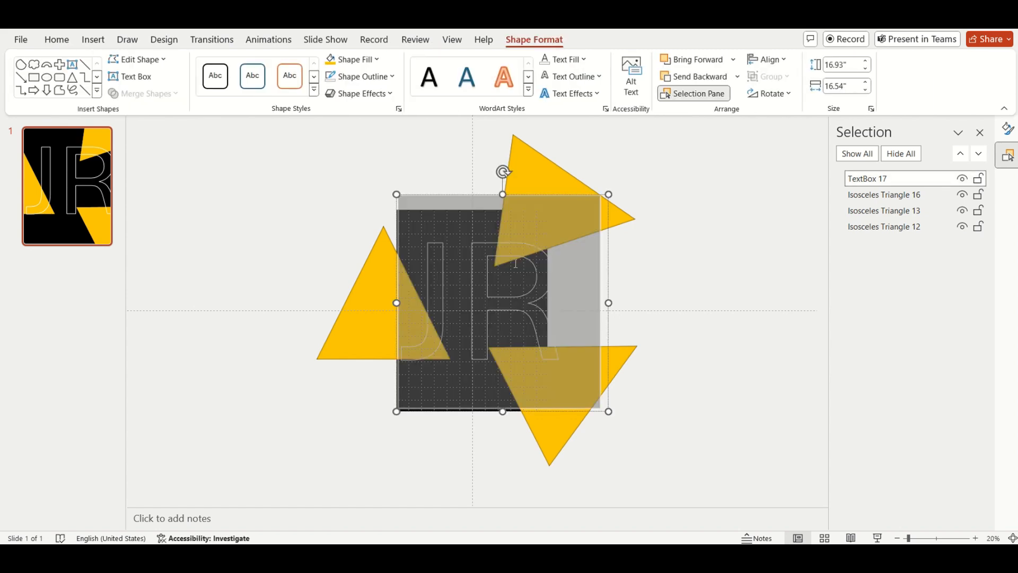
pyautogui.click(67, 46)
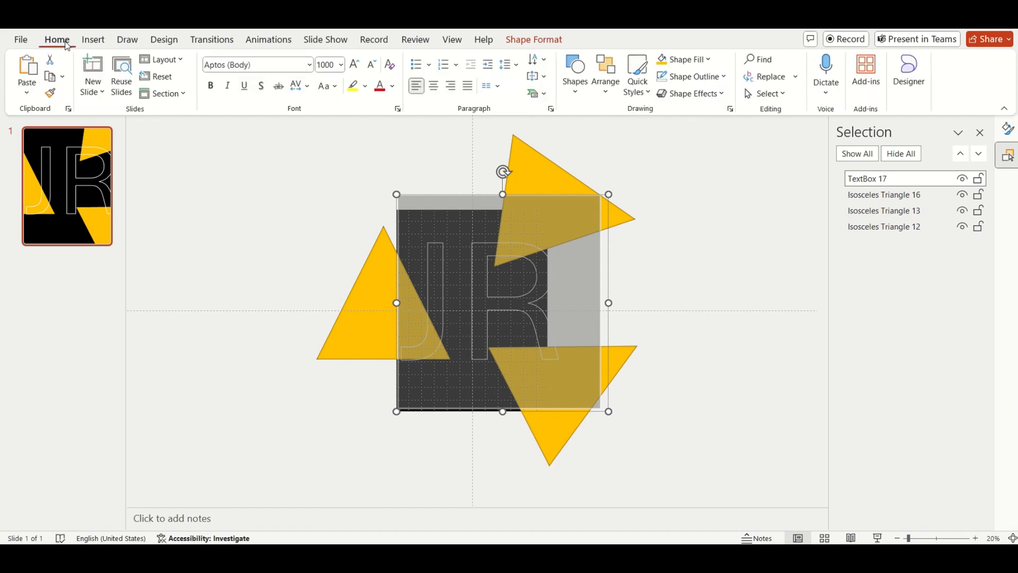
pyautogui.click(310, 65)
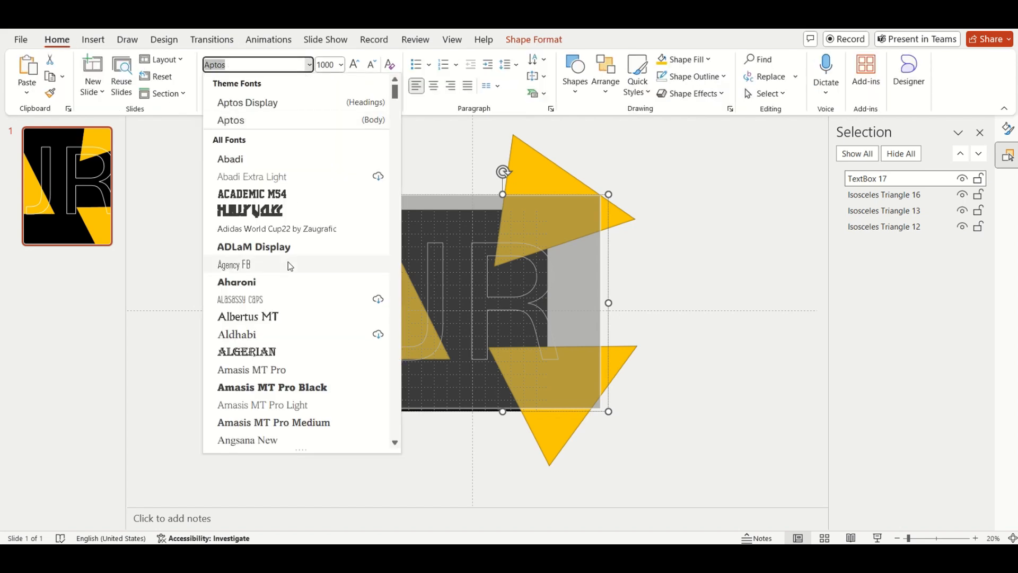
pyautogui.click(270, 194)
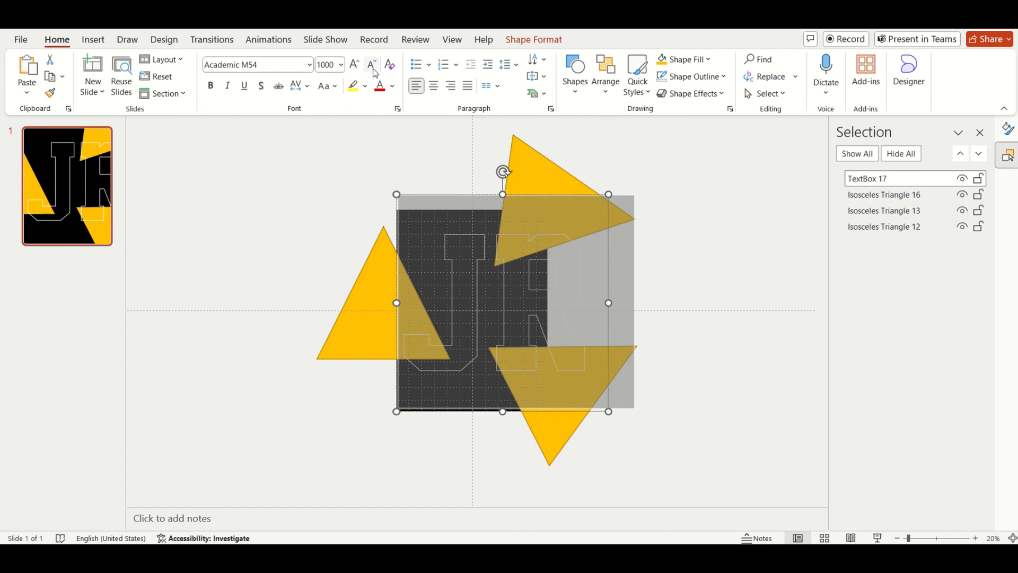
# Step: Reduce the JR letters to font size 694 and move the text box down toward the slide's middle
pyautogui.click(373, 65)
pyautogui.click(374, 69)
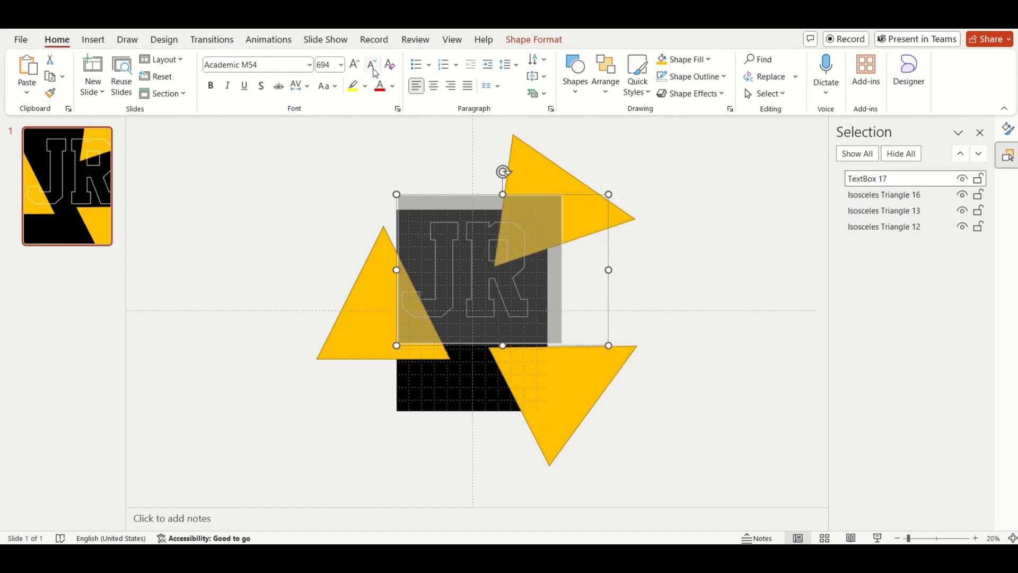
pyautogui.moveTo(492, 196); pyautogui.dragTo(491, 233)
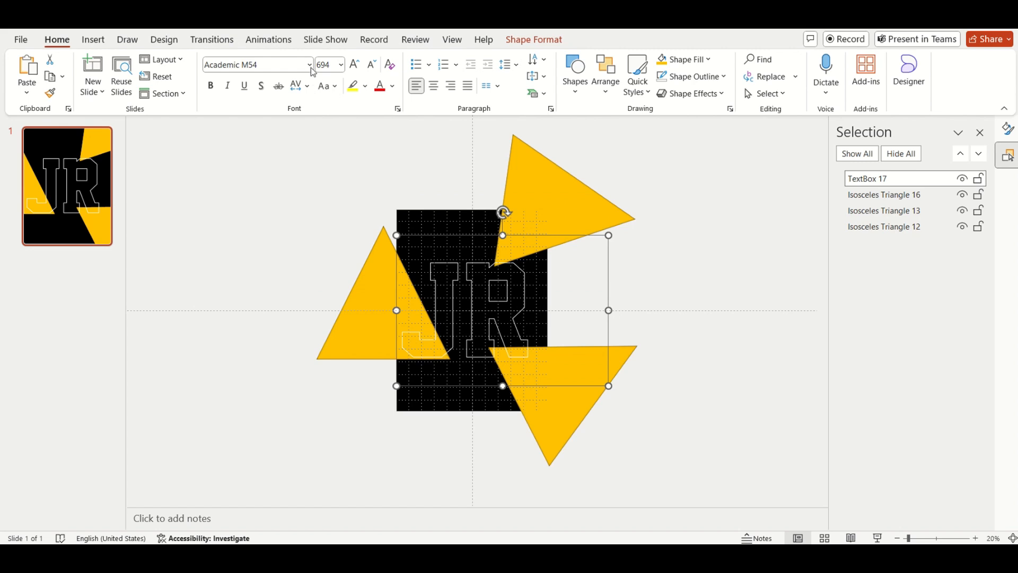
# Step: Change the JR letters to the BadaBoom BB font and enlarge them to size 1000
pyautogui.click(461, 283)
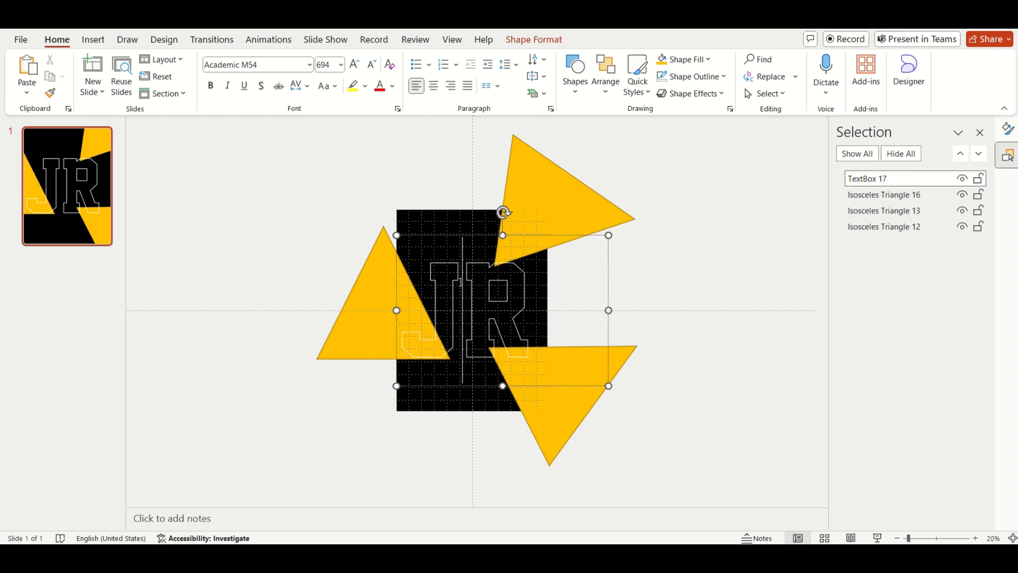
pyautogui.hotkey('ctrl', 'a')
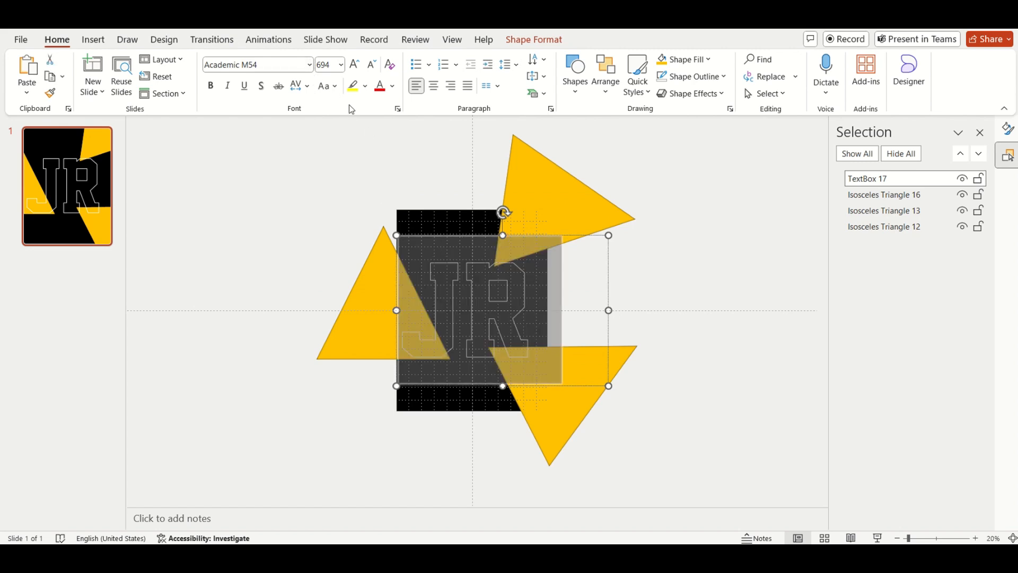
pyautogui.click(310, 65)
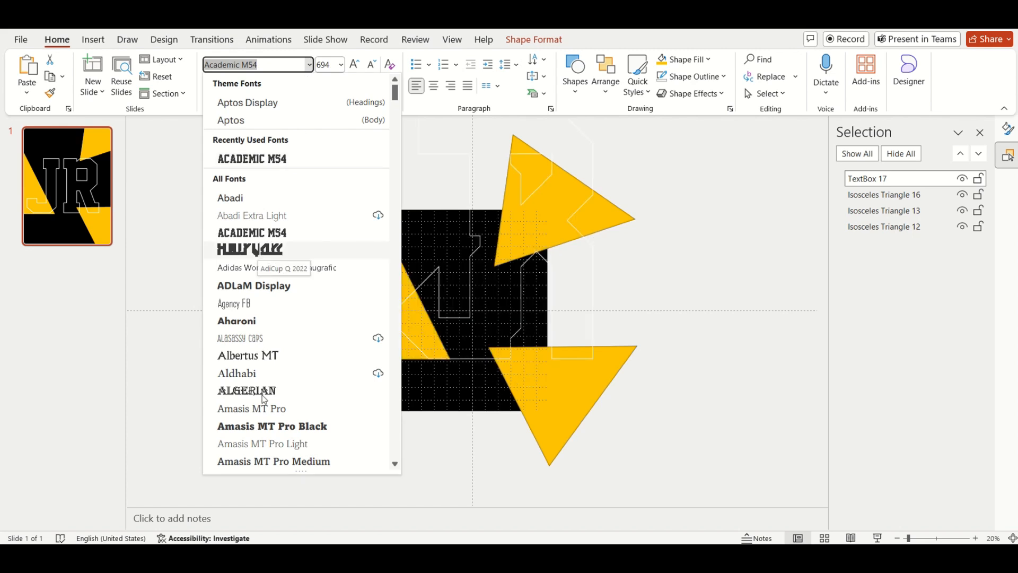
pyautogui.scroll(-1, 265, 397)
pyautogui.scroll(1, 266, 395)
pyautogui.scroll(-9, 268, 393)
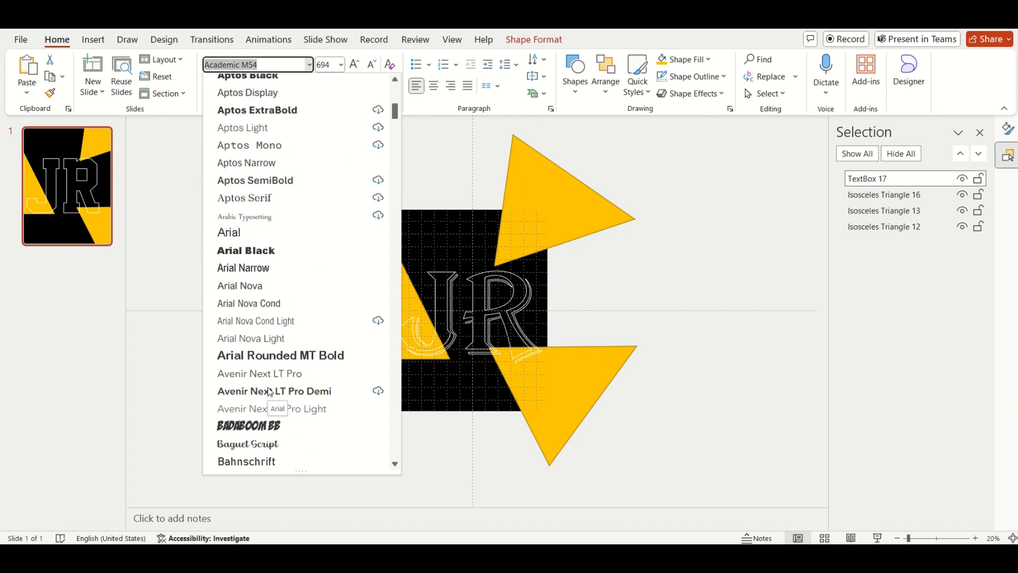
pyautogui.click(267, 429)
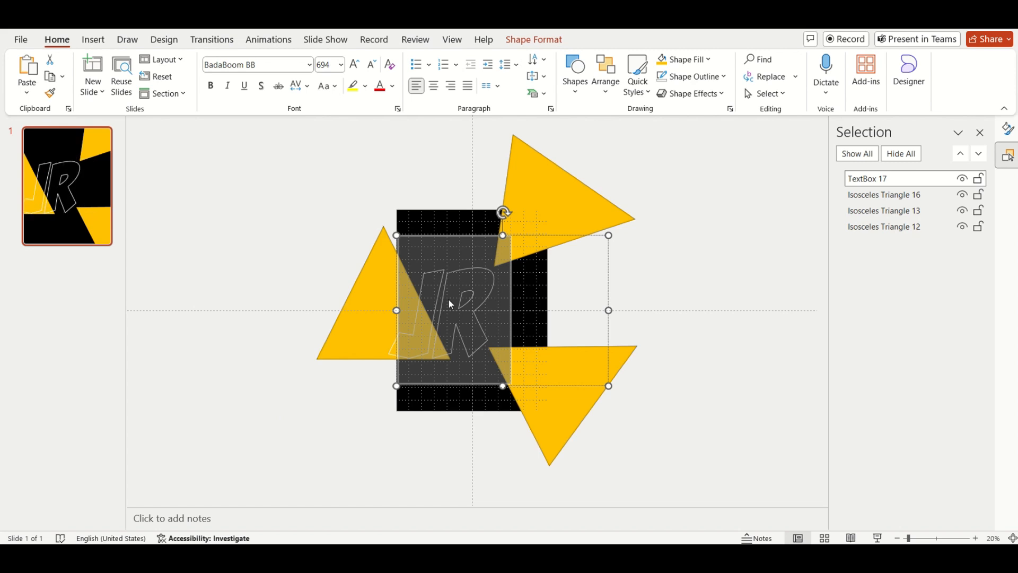
pyautogui.click(355, 64)
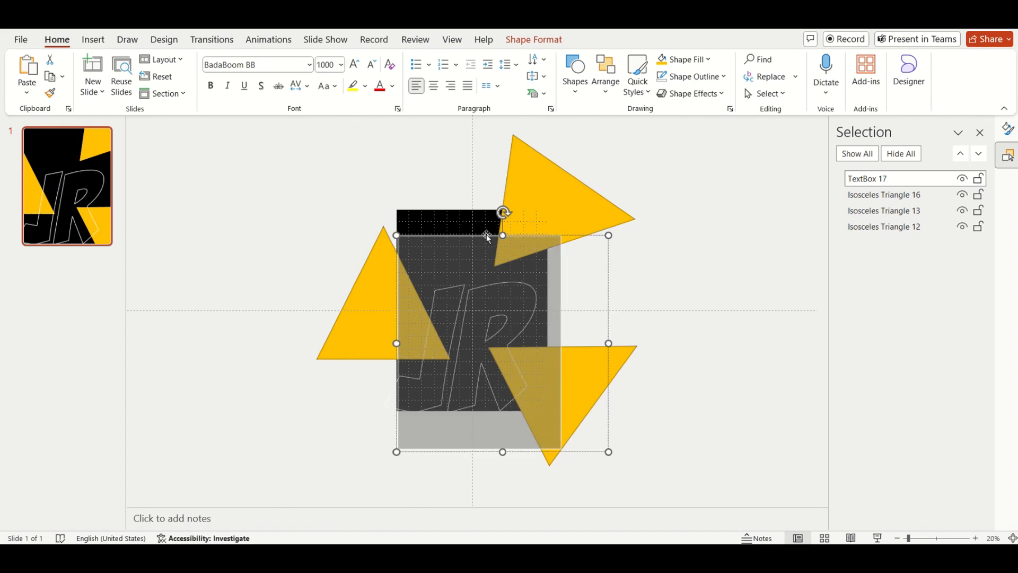
# Step: Narrow the JR text box to about 12.54" and align it to the center and middle of the slide
pyautogui.moveTo(488, 236); pyautogui.dragTo(494, 186)
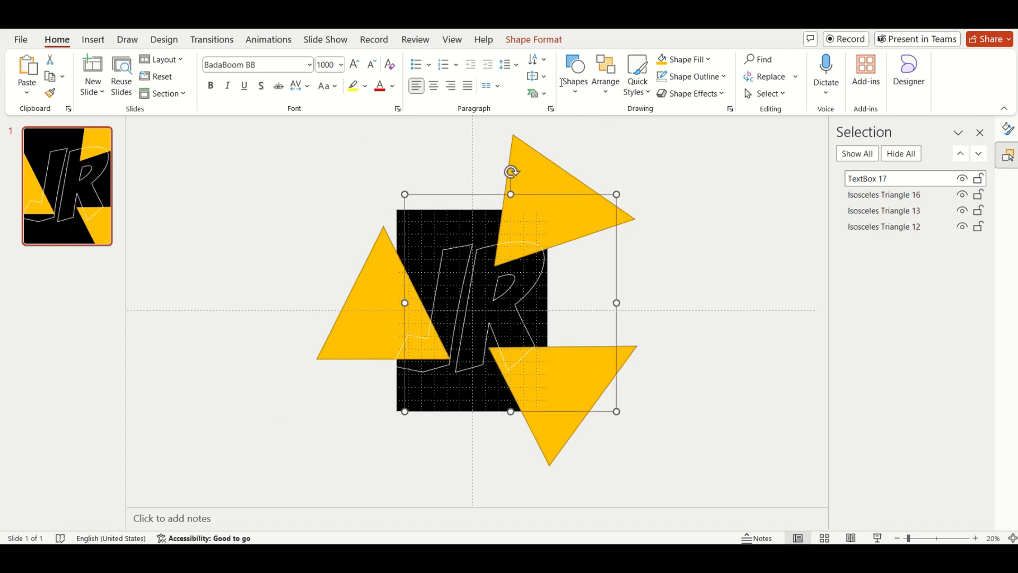
pyautogui.moveTo(617, 302); pyautogui.dragTo(565, 301)
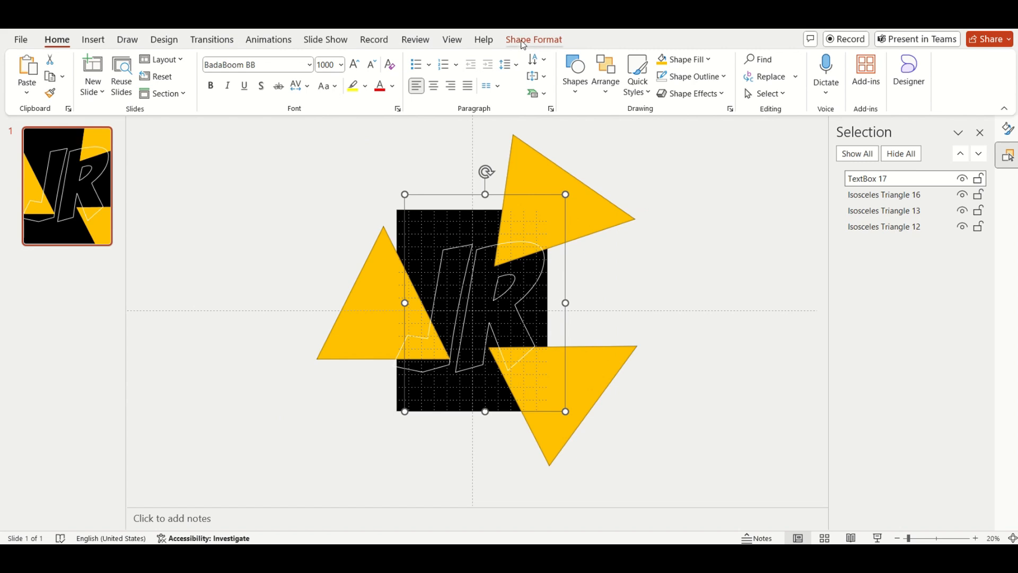
pyautogui.click(769, 60)
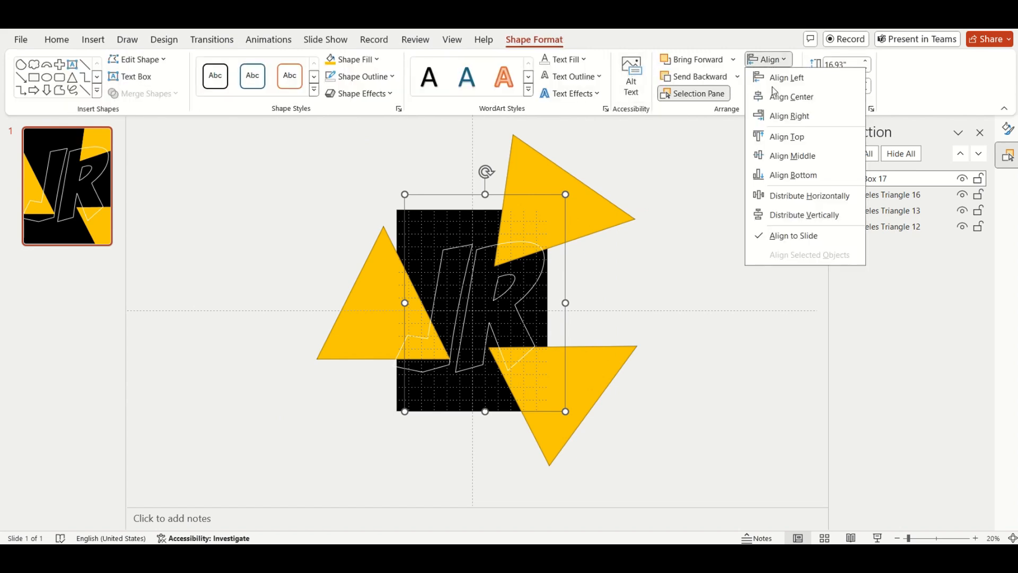
pyautogui.click(780, 98)
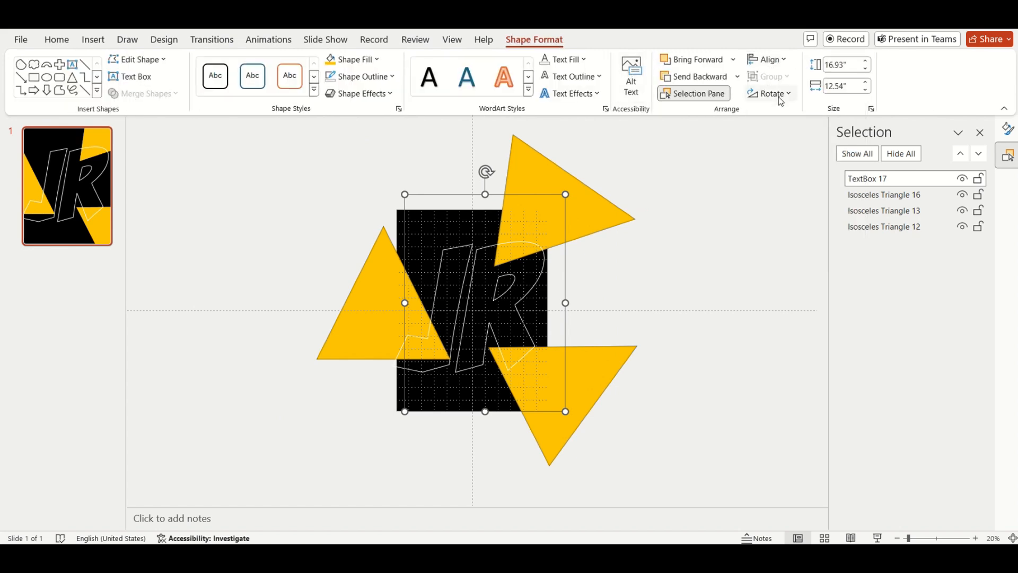
pyautogui.click(769, 63)
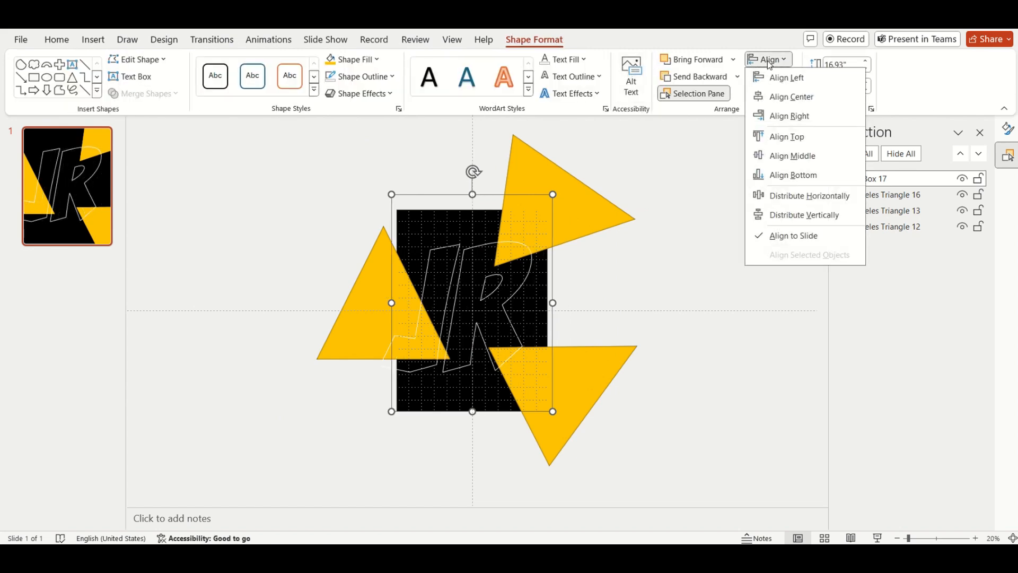
pyautogui.click(785, 157)
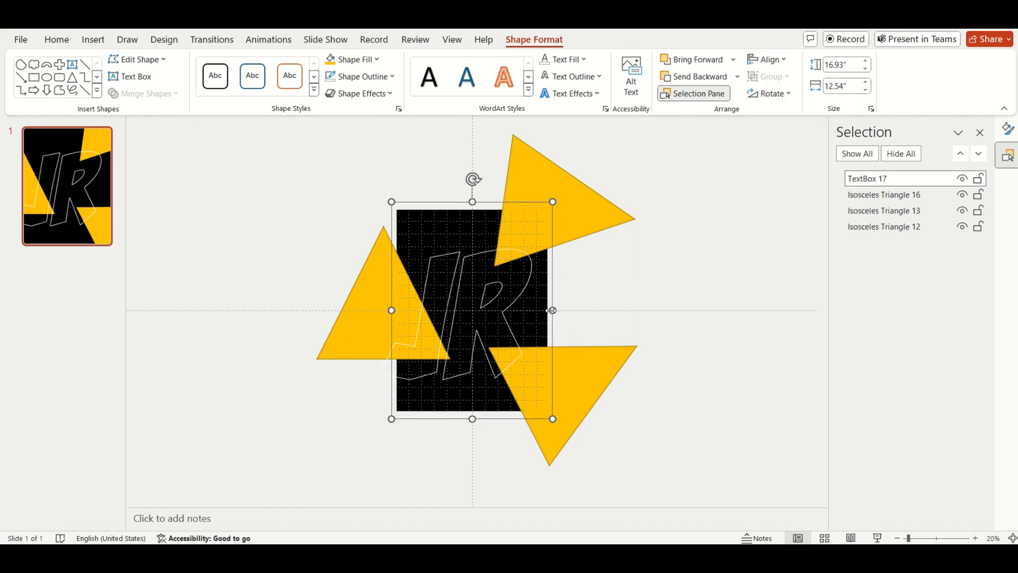
# Step: Narrow the JR text box further to about 11.81" and center it horizontally on the slide again
pyautogui.moveTo(541, 311); pyautogui.dragTo(542, 311)
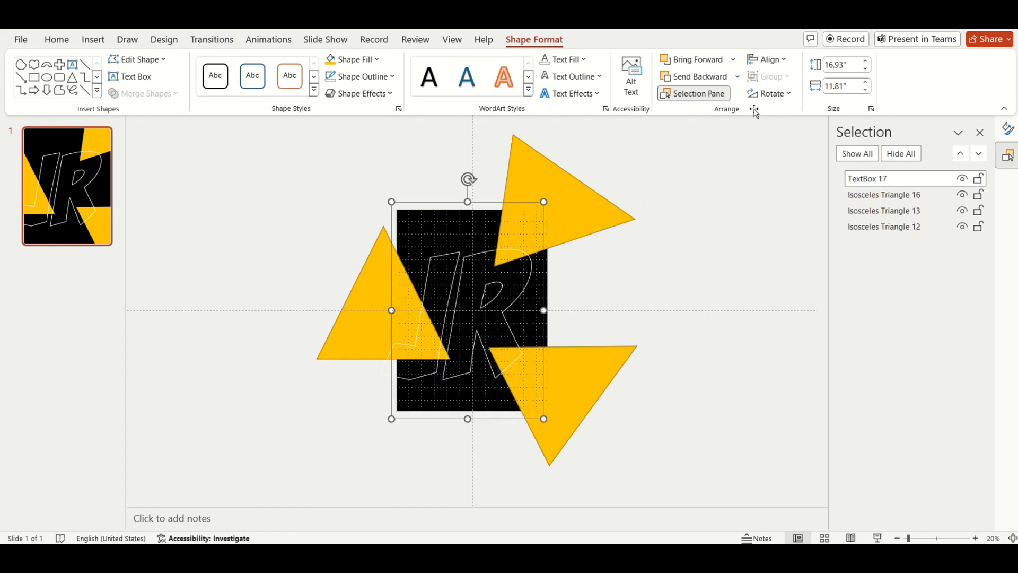
pyautogui.click(769, 60)
pyautogui.click(767, 60)
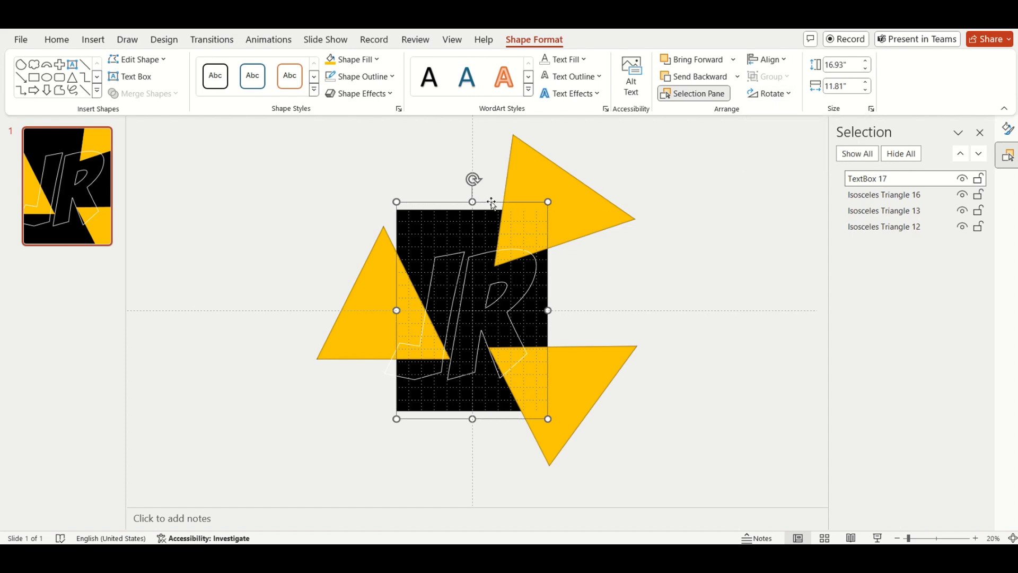
# Step: Nudge the JR text box slightly to the right so the letters fit within the slide's width
pyautogui.press('Right')
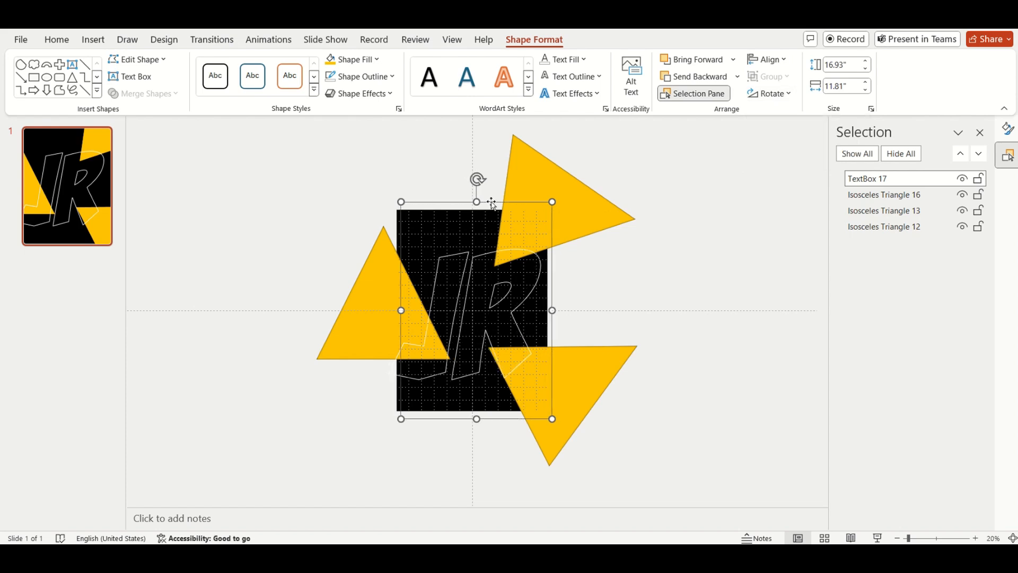
pyautogui.press('Right')
pyautogui.press('Right')
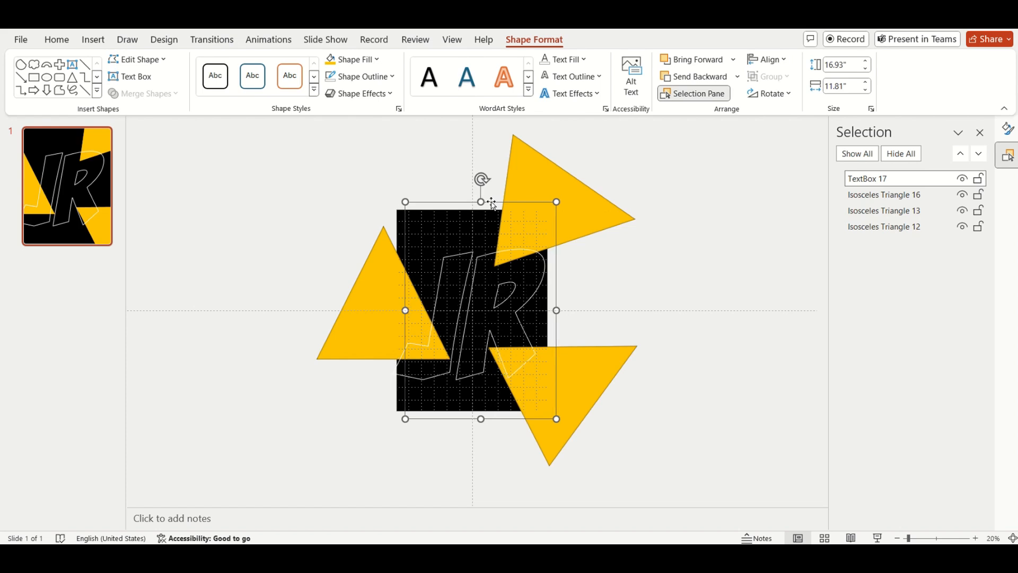
# Step: Shift the JR text box further right until the lower tip of the J sits just inside the slide's edge
pyautogui.press('Right')
pyautogui.press('Right')
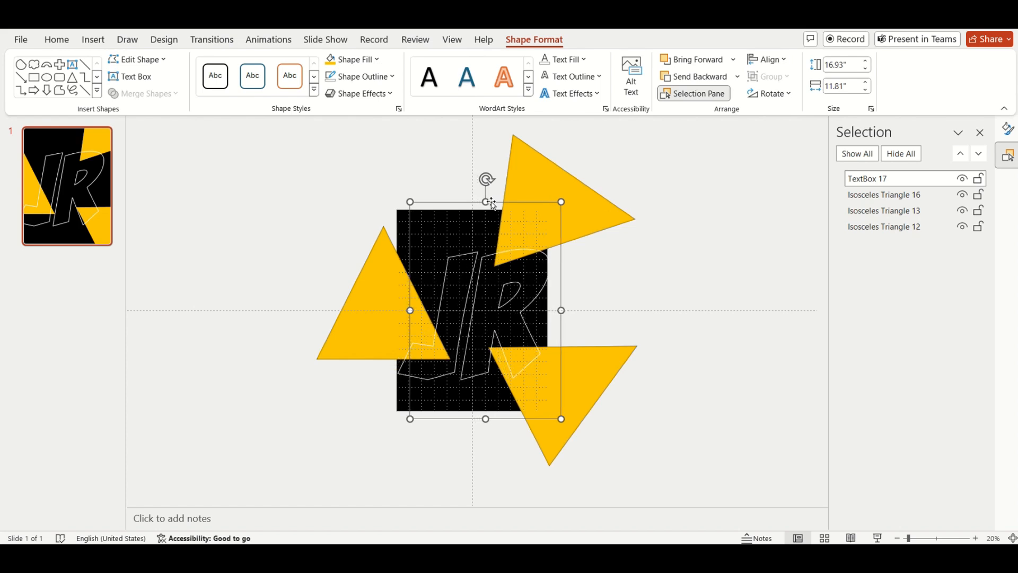
pyautogui.press('Right')
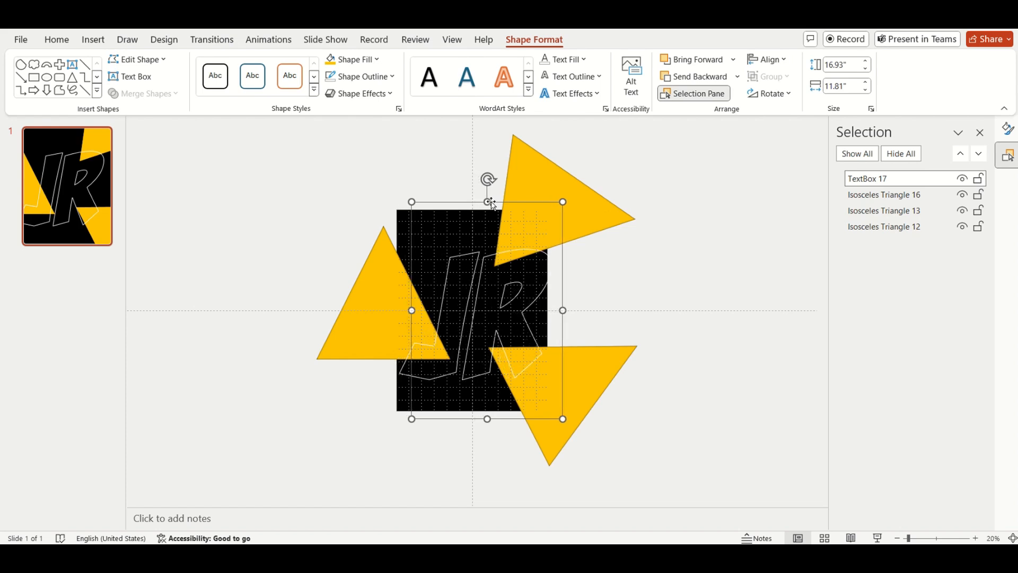
pyautogui.press('Right')
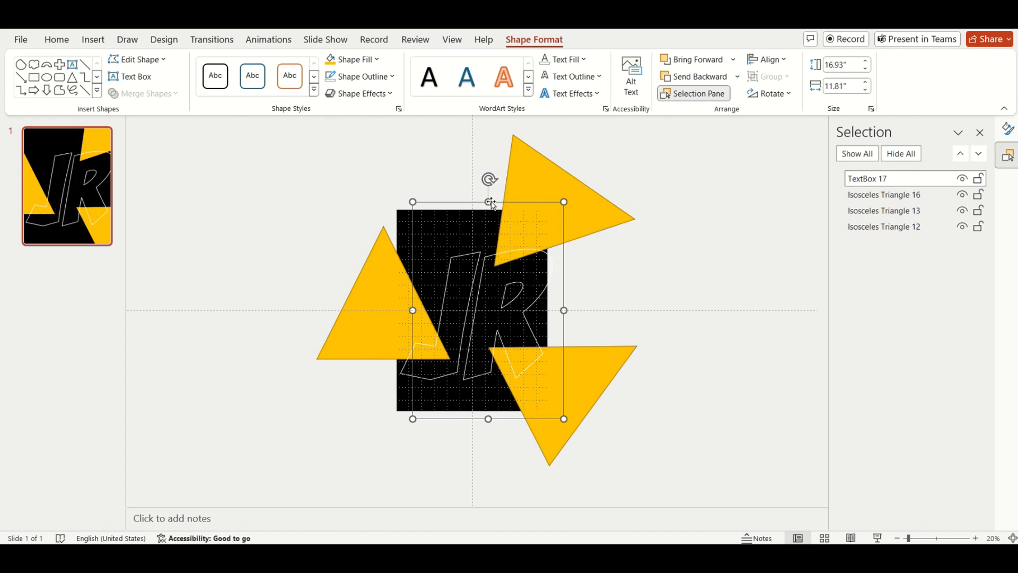
pyautogui.press('Left')
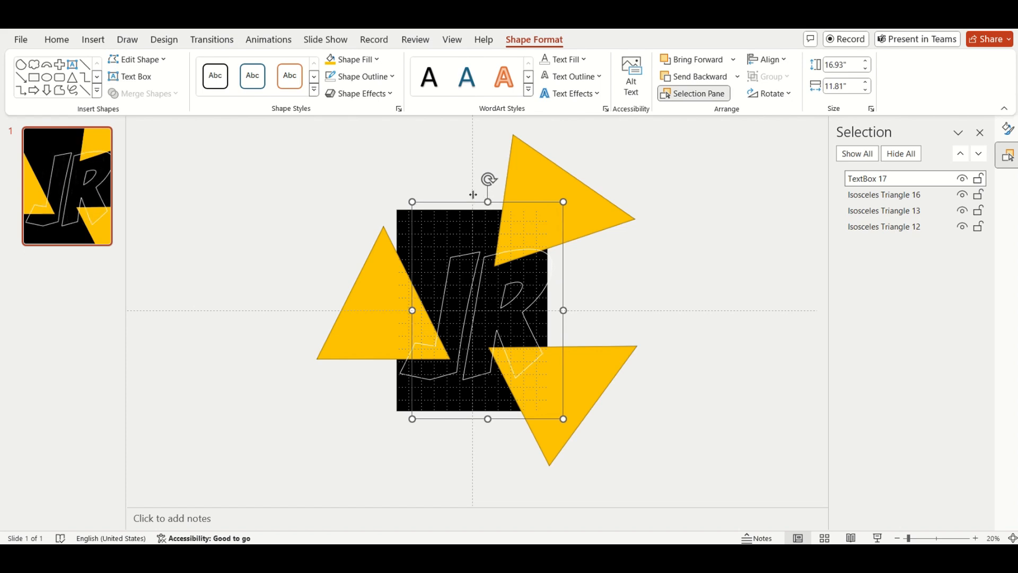
# Step: Insert the player picture 250121533 from the Vini Jr poster folder on this device
pyautogui.click(93, 40)
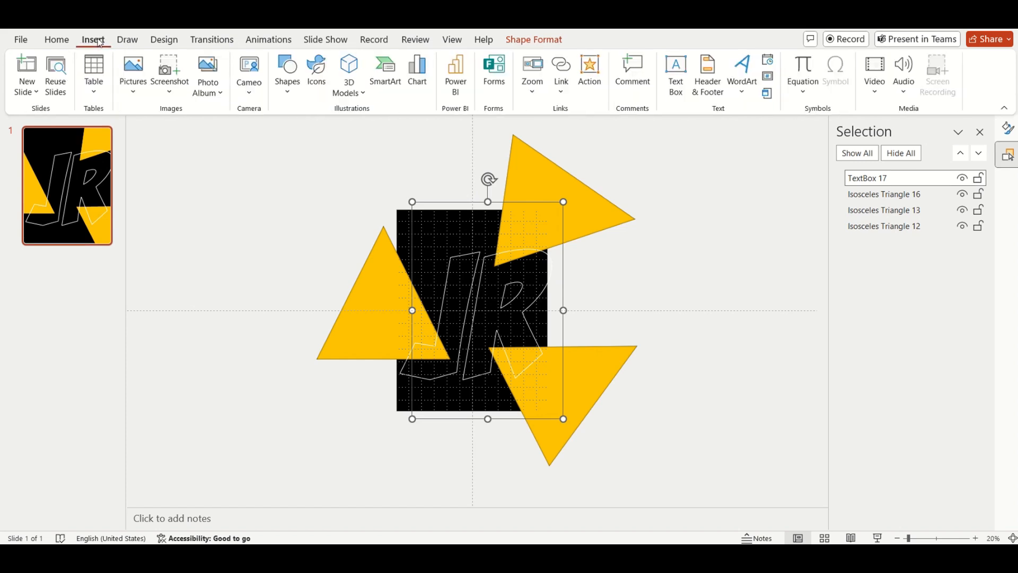
pyautogui.click(134, 74)
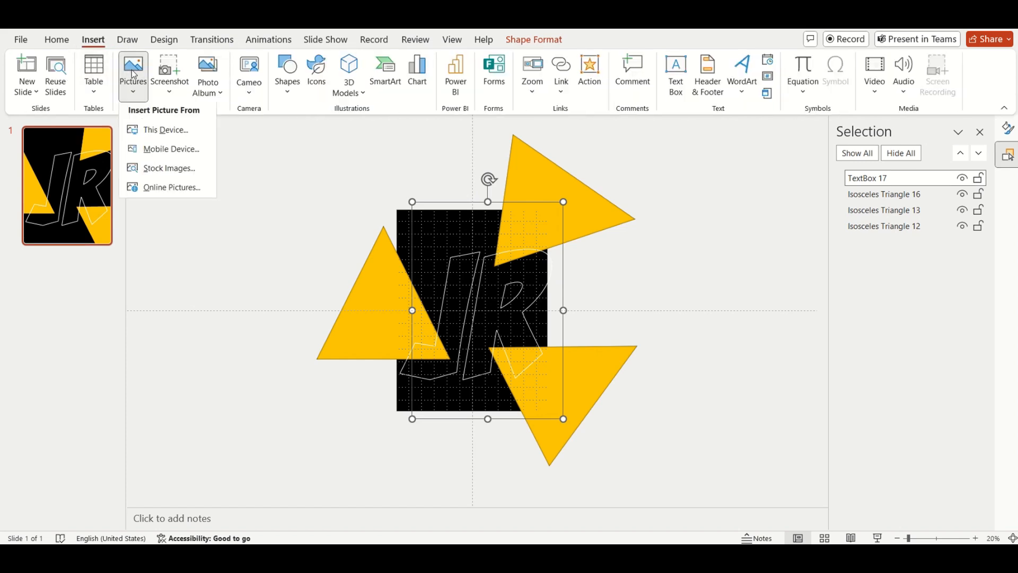
pyautogui.click(149, 137)
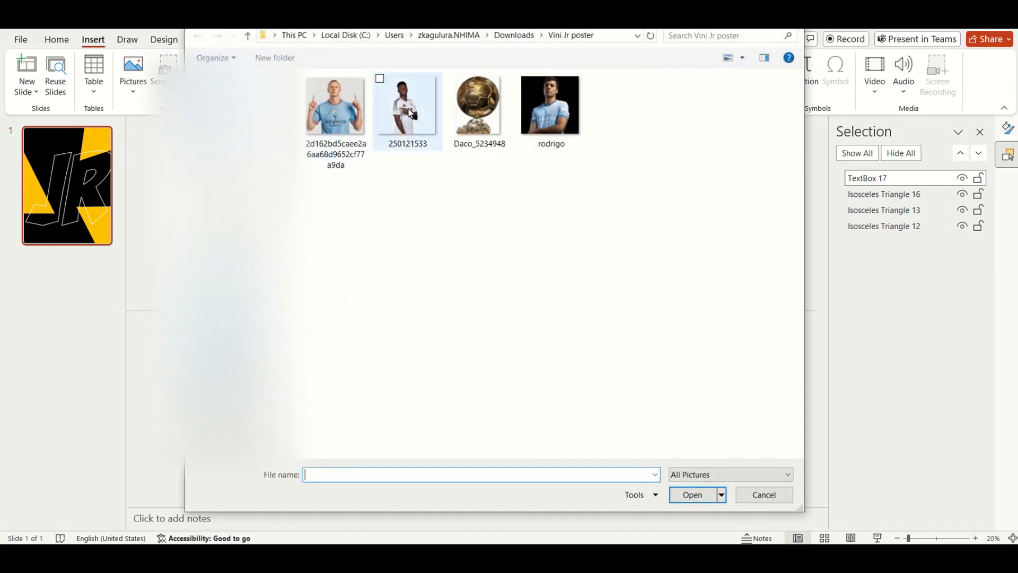
pyautogui.click(411, 114)
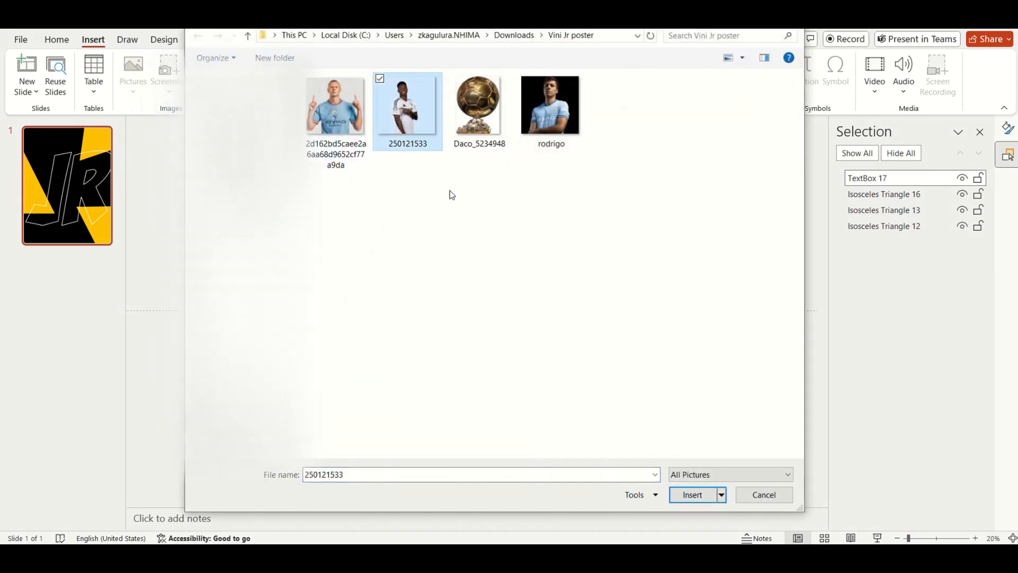
pyautogui.click(694, 495)
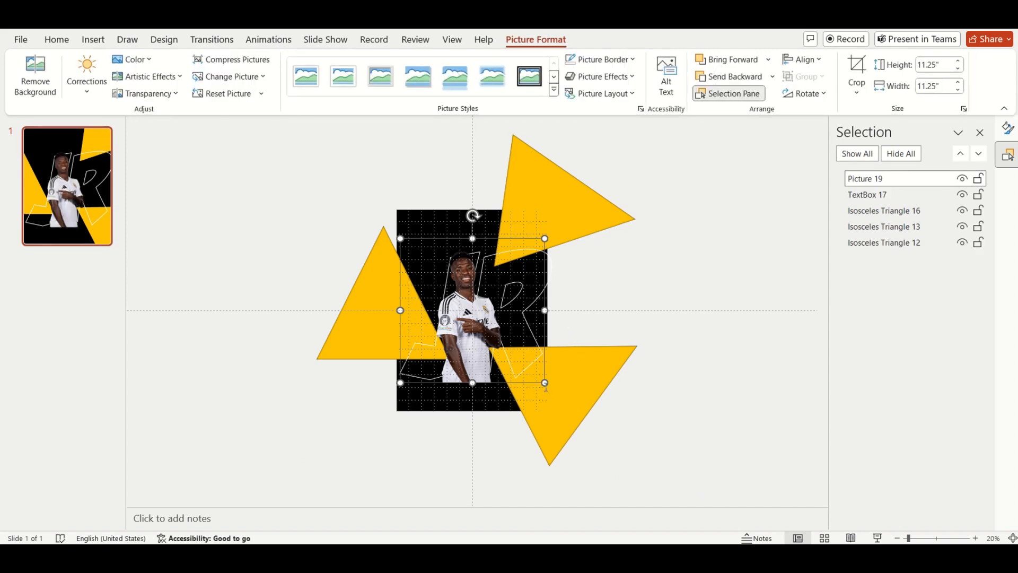
# Step: Enlarge the player picture to about 17.89" and move it up and over the slide so it covers the JR letters
pyautogui.moveTo(544, 382); pyautogui.dragTo(606, 469)
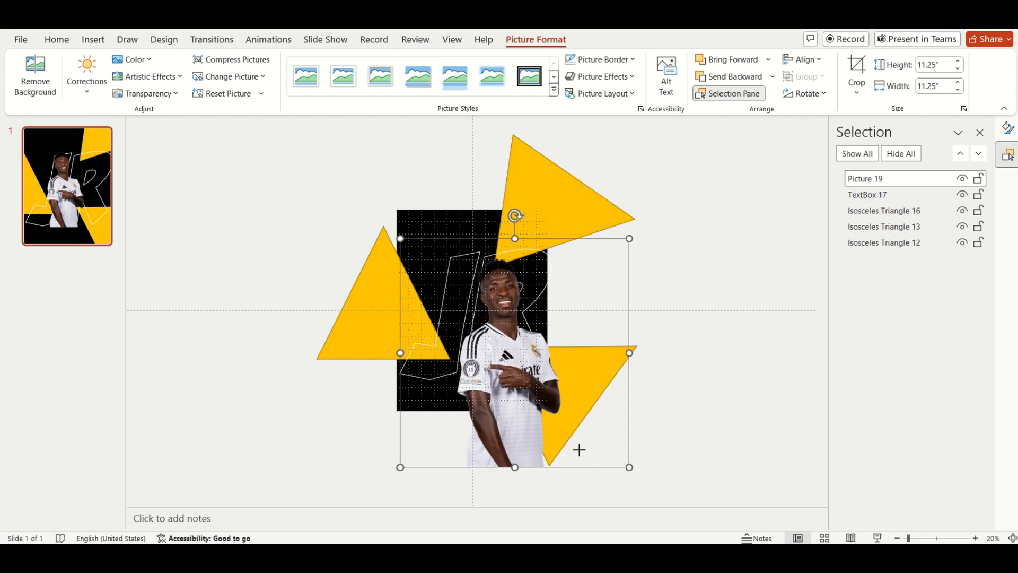
pyautogui.moveTo(504, 381); pyautogui.dragTo(475, 334)
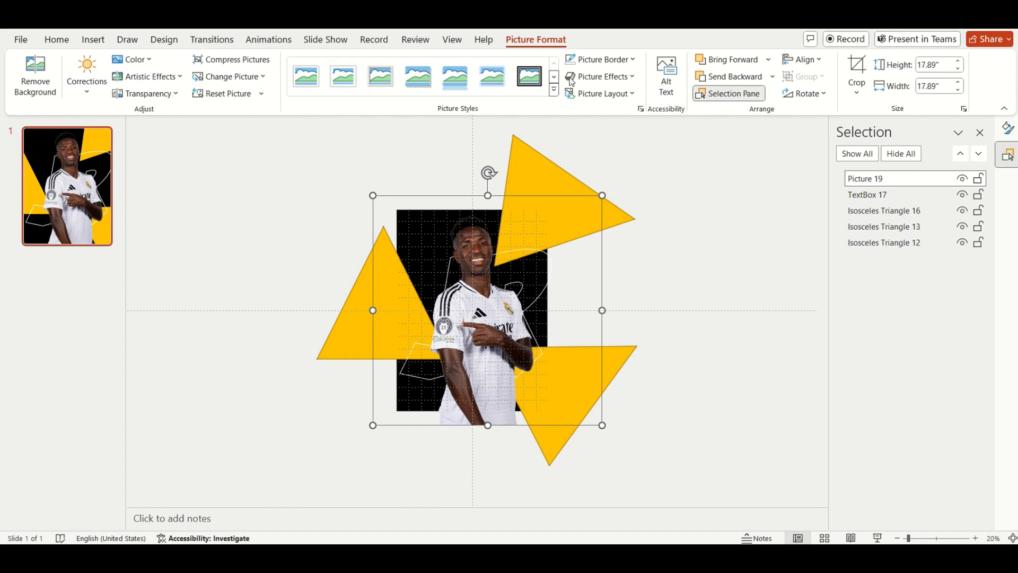
# Step: Give the player picture a drop-shadow picture style, fine-tune its position and preview the slide in full-screen slide show
pyautogui.click(428, 81)
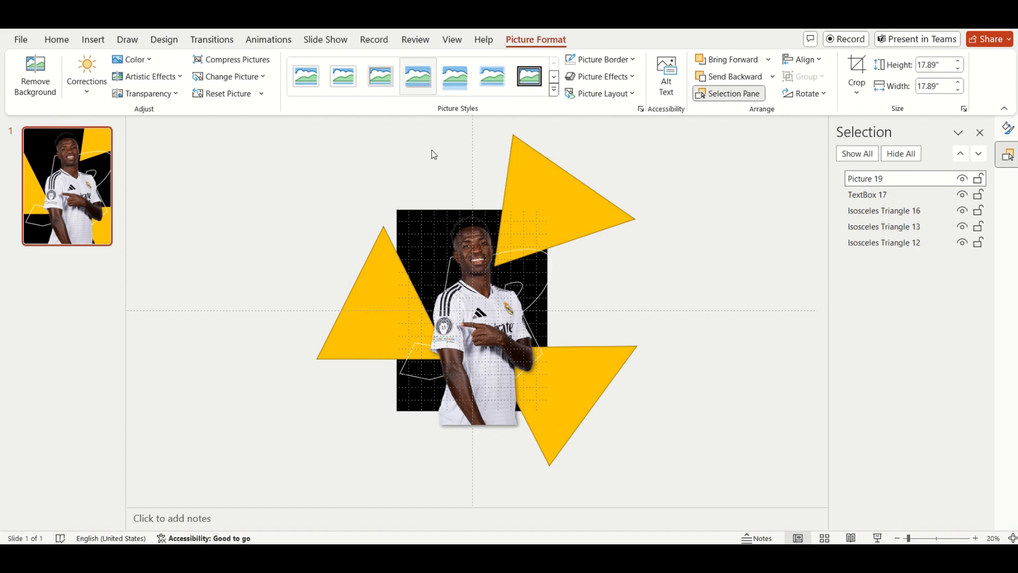
pyautogui.click(520, 361)
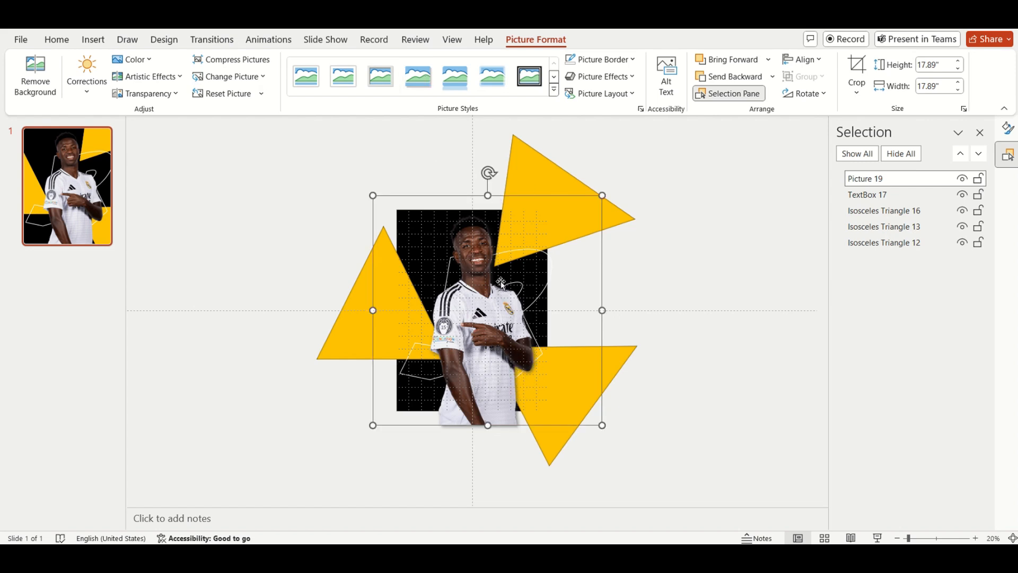
pyautogui.moveTo(484, 309); pyautogui.dragTo(485, 303)
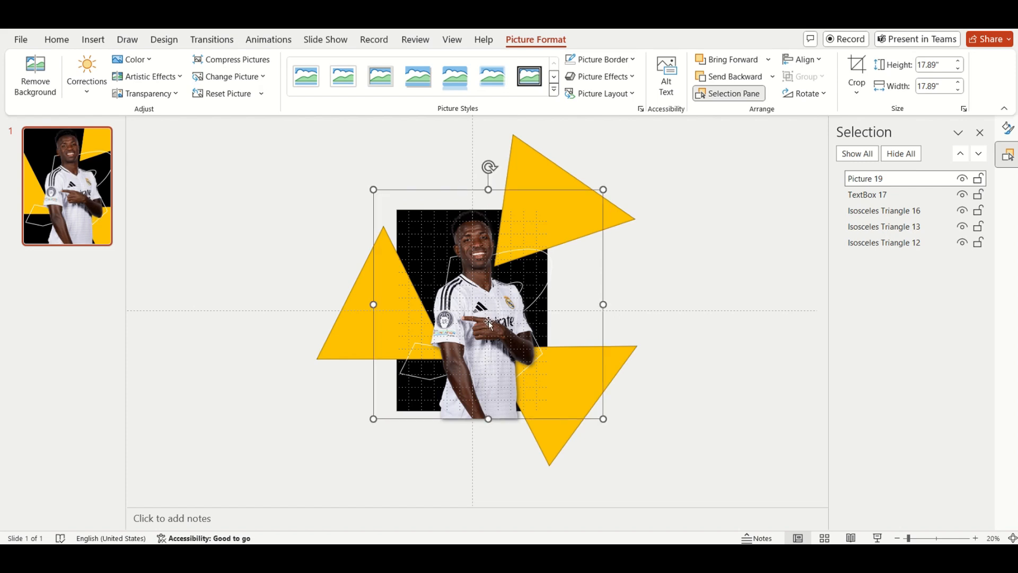
pyautogui.moveTo(488, 321); pyautogui.dragTo(489, 325)
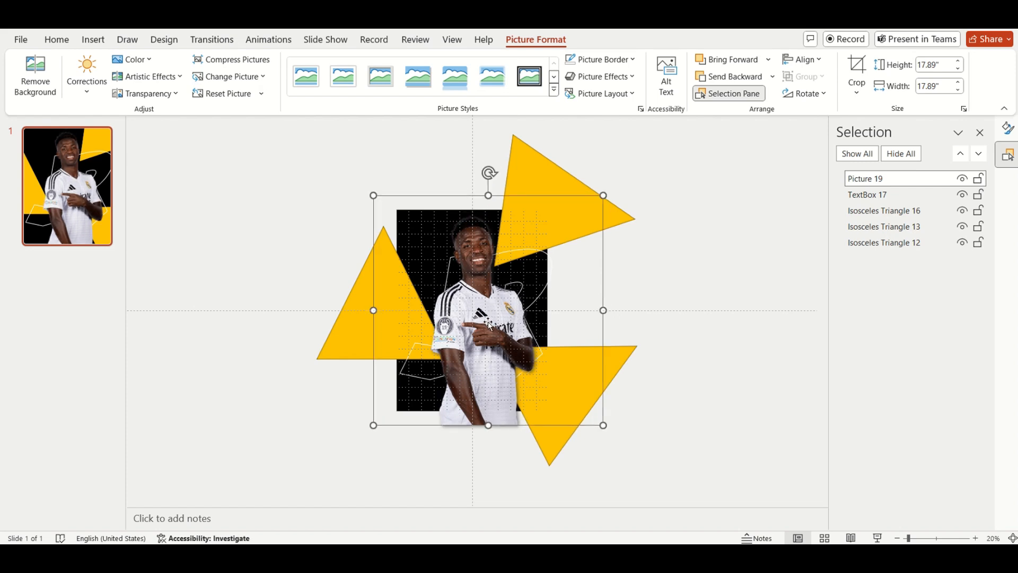
pyautogui.press('F5')
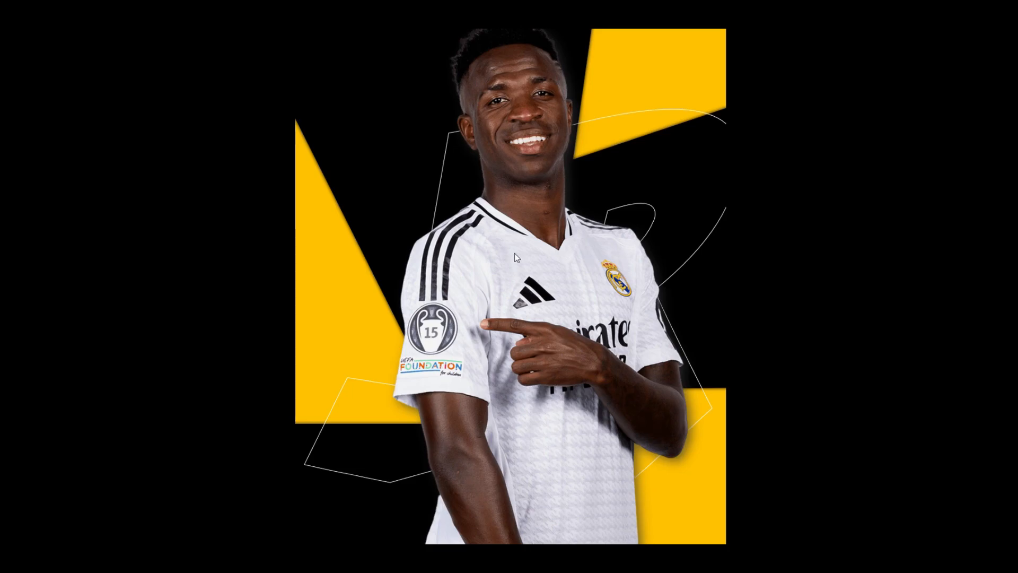
pyautogui.press('Escape')
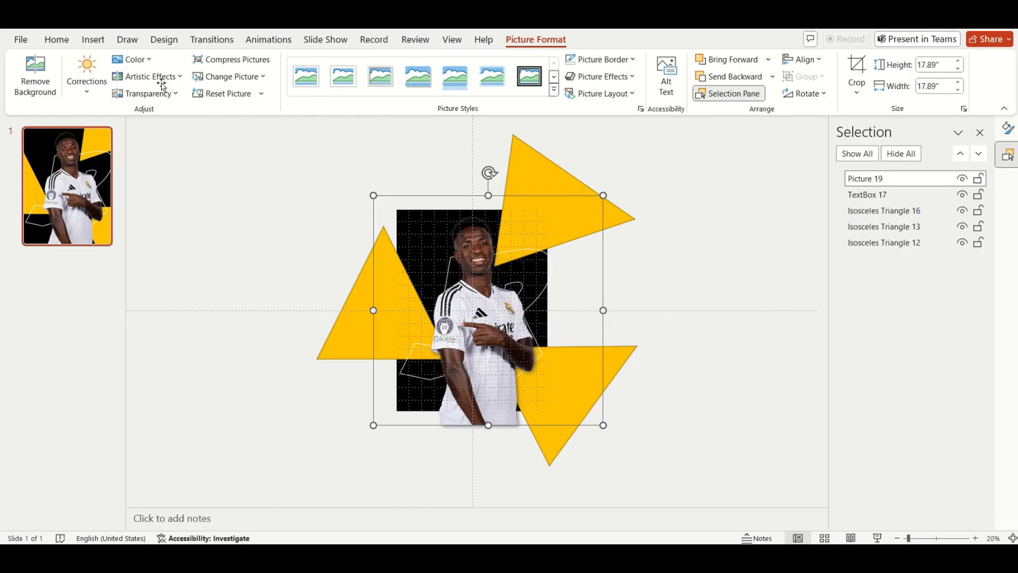
# Step: Insert the golden ball trophy picture Daco_5234948 from the Vini Jr poster folder on this device
pyautogui.click(93, 40)
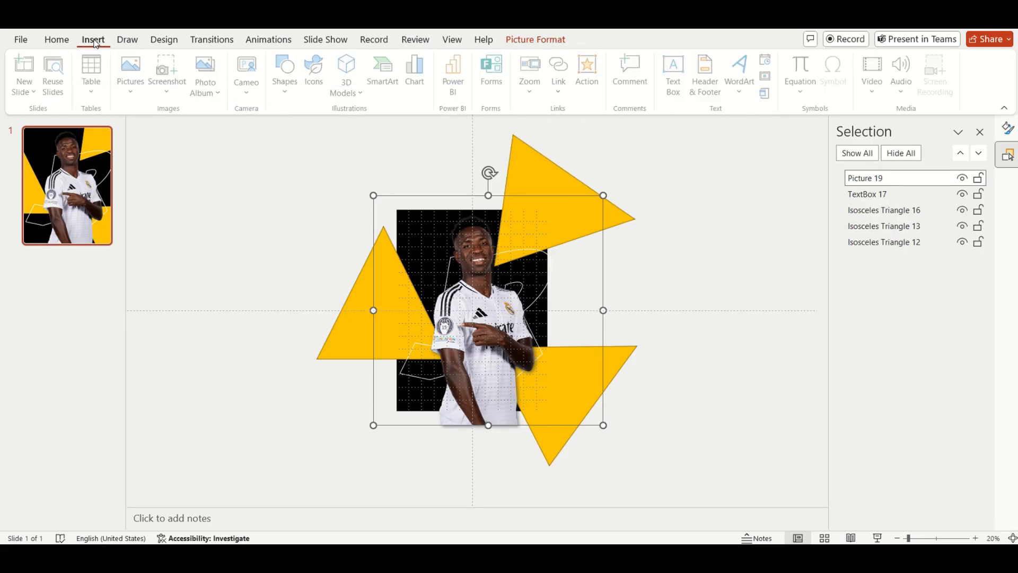
pyautogui.click(134, 74)
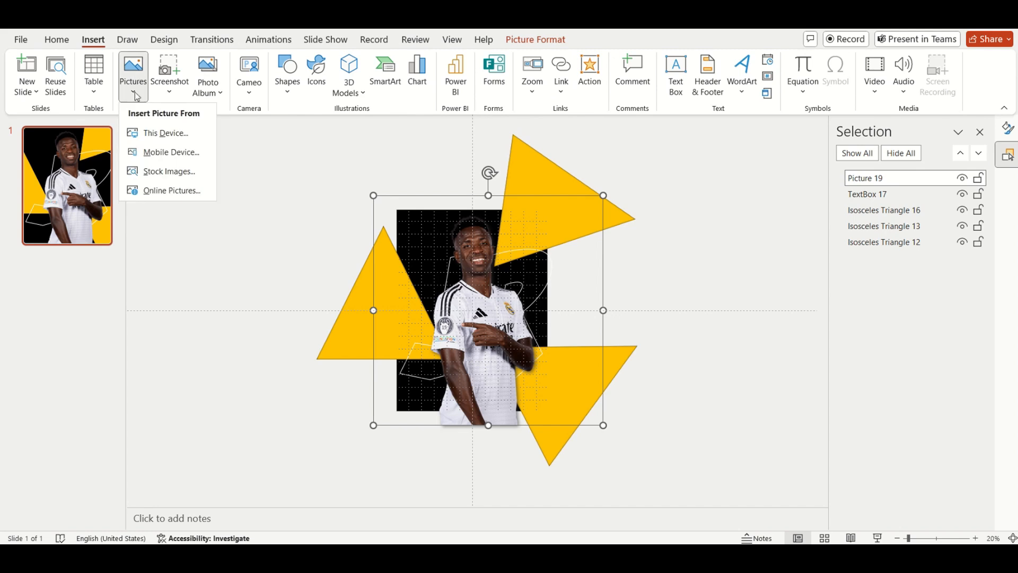
pyautogui.click(152, 134)
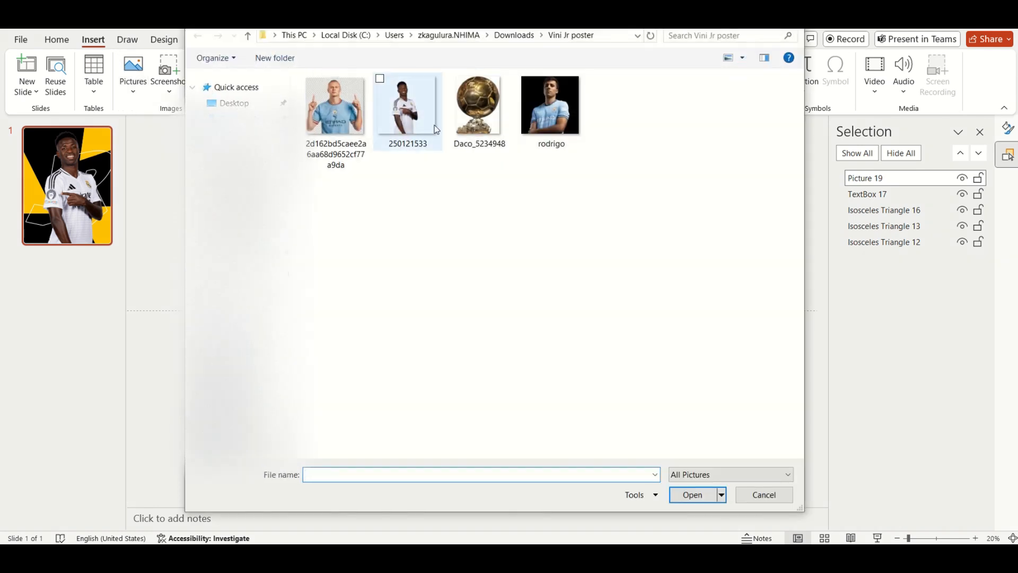
pyautogui.click(481, 117)
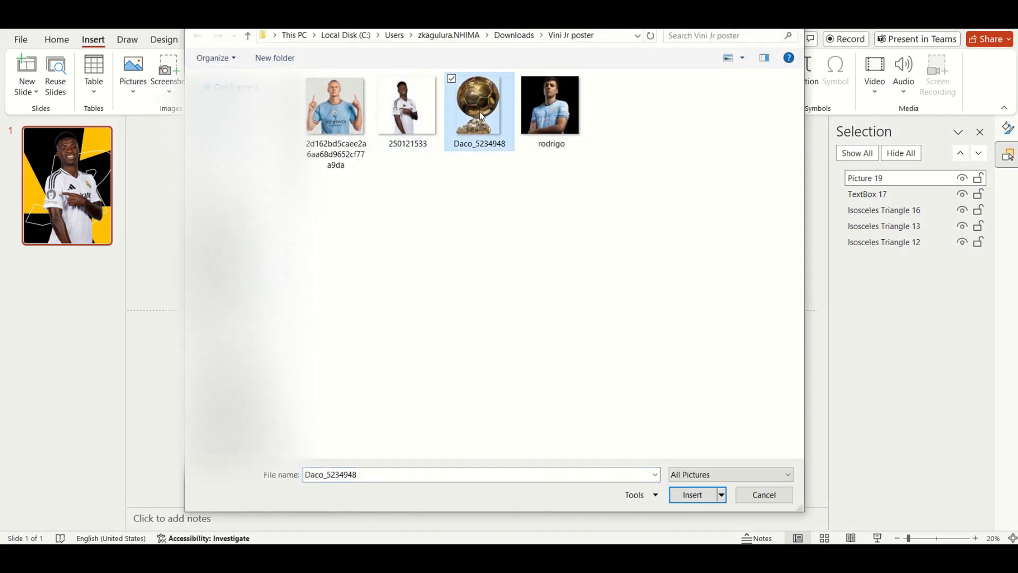
pyautogui.click(689, 494)
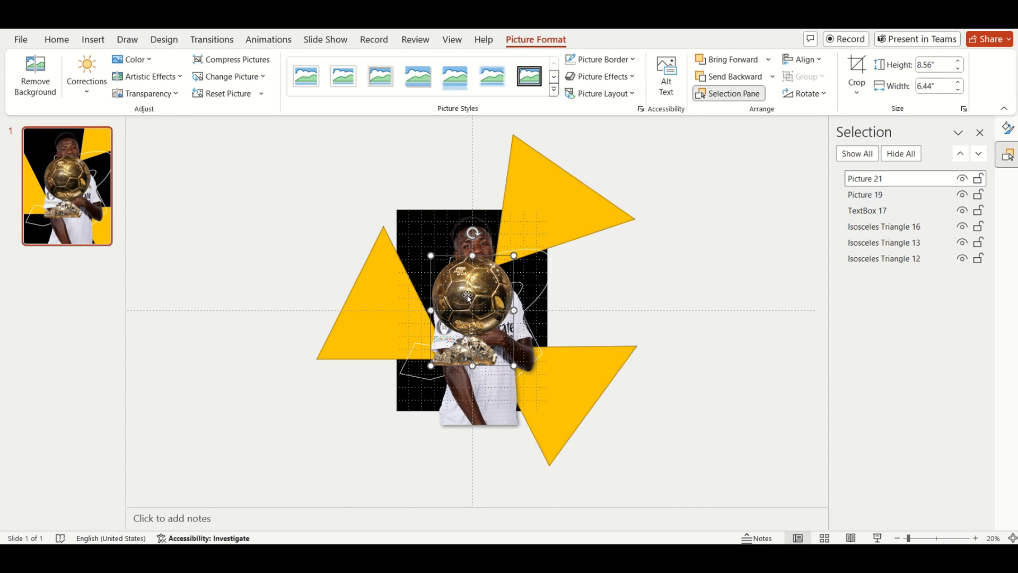
# Step: Apply the blur artistic effect to the trophy picture with a radius of 16
pyautogui.click(980, 134)
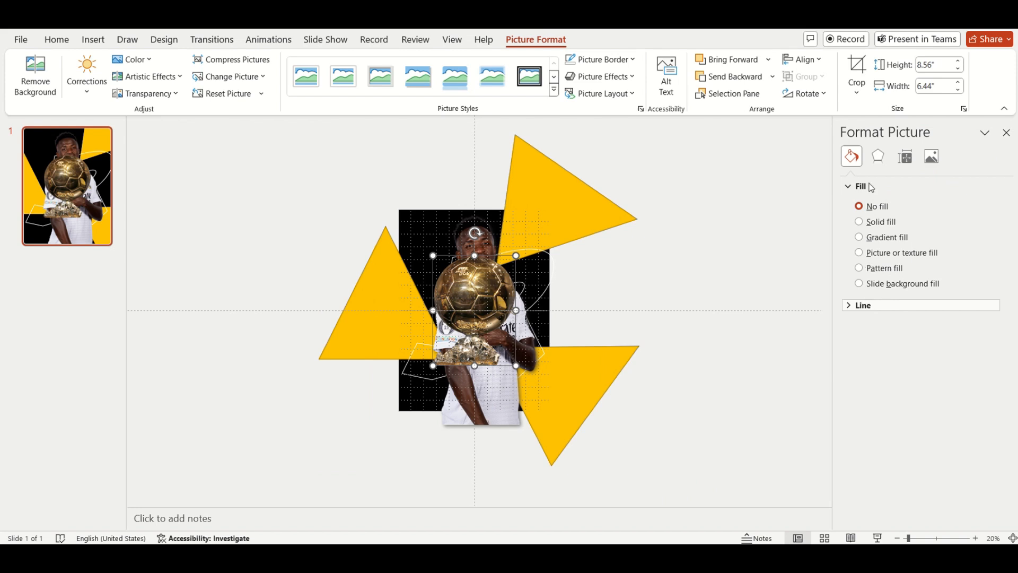
pyautogui.click(878, 157)
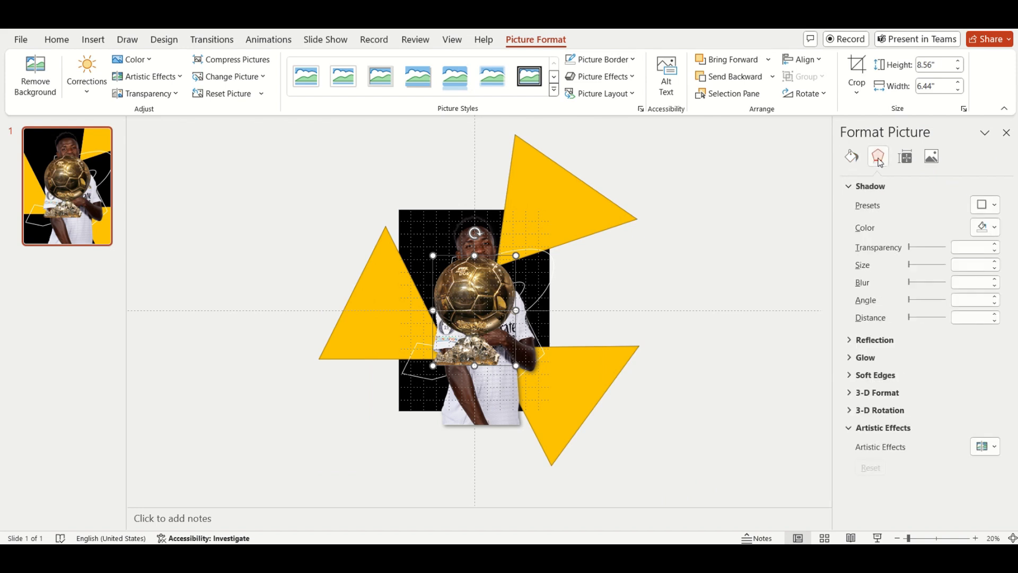
pyautogui.click(849, 188)
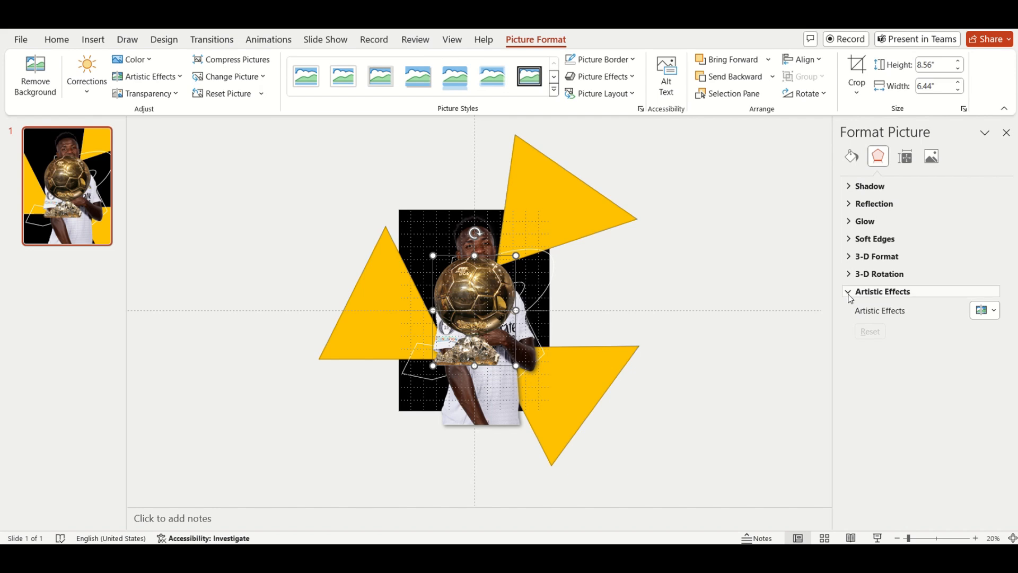
pyautogui.click(990, 314)
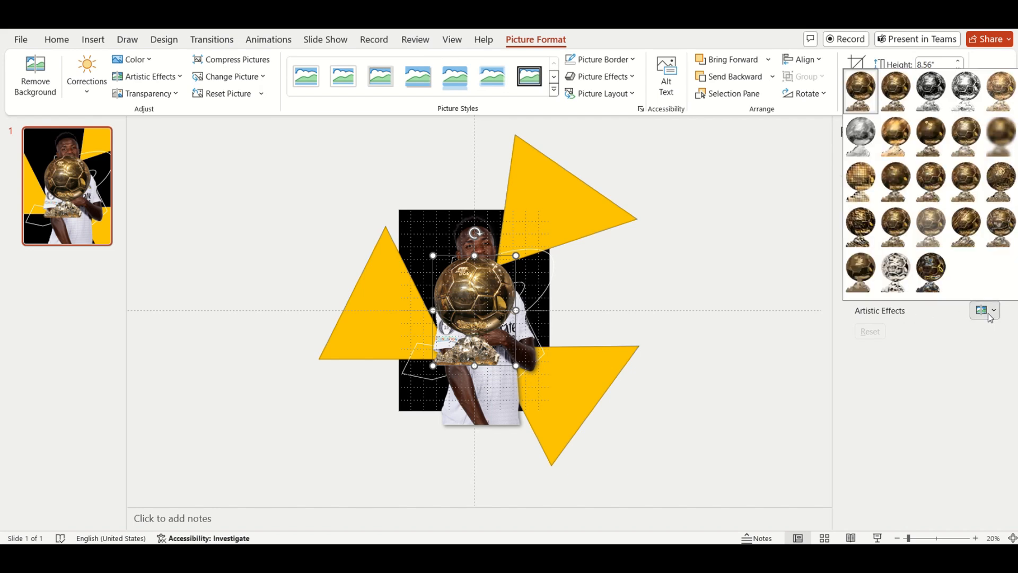
pyautogui.click(1001, 144)
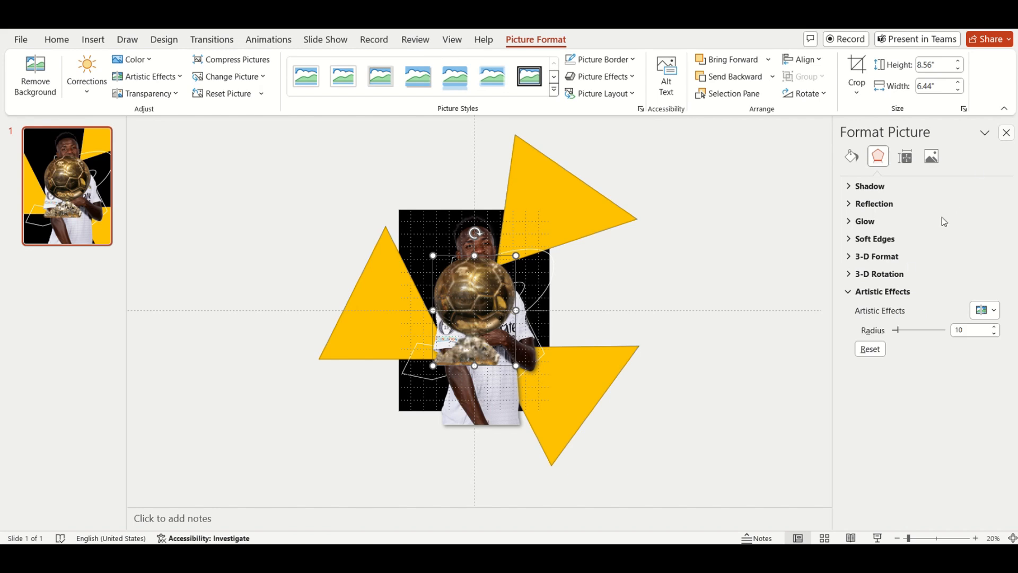
pyautogui.click(965, 330)
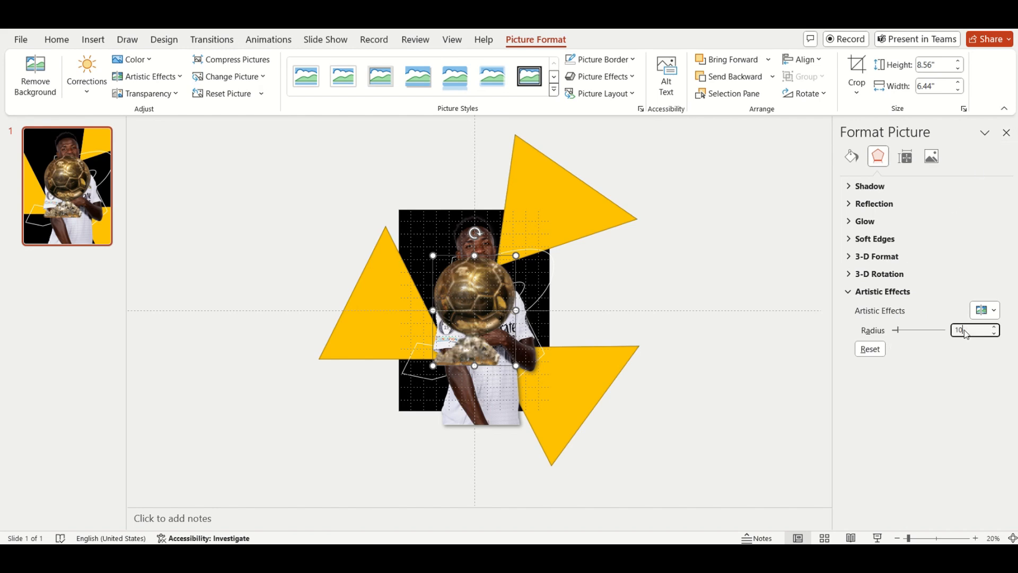
pyautogui.press('BackSpace')
pyautogui.write('5')
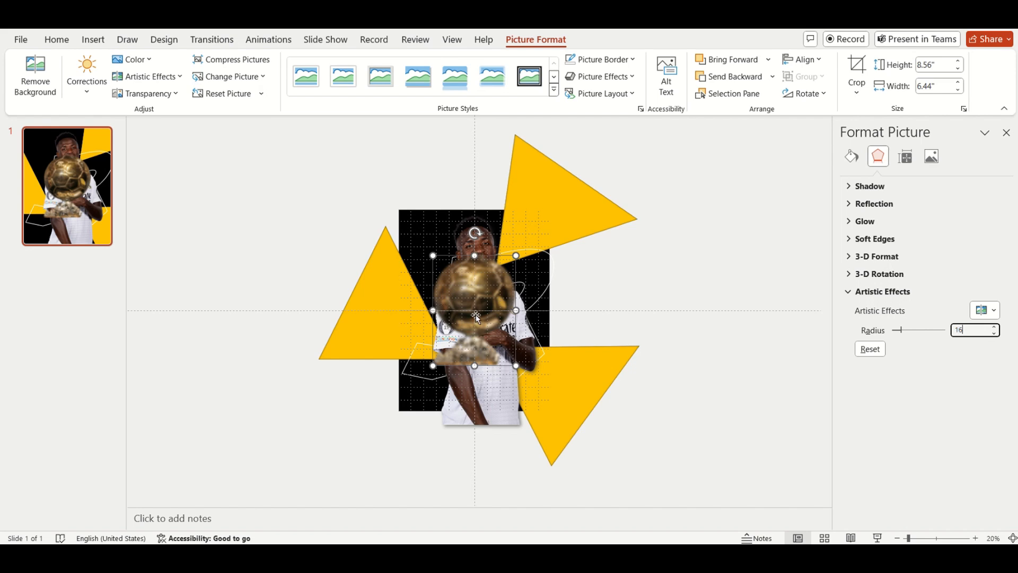
# Step: Move the blurred trophy to the slide's upper-left corner, partly off the slide, and tilt it clockwise
pyautogui.click(447, 303)
pyautogui.moveTo(448, 303); pyautogui.dragTo(340, 244)
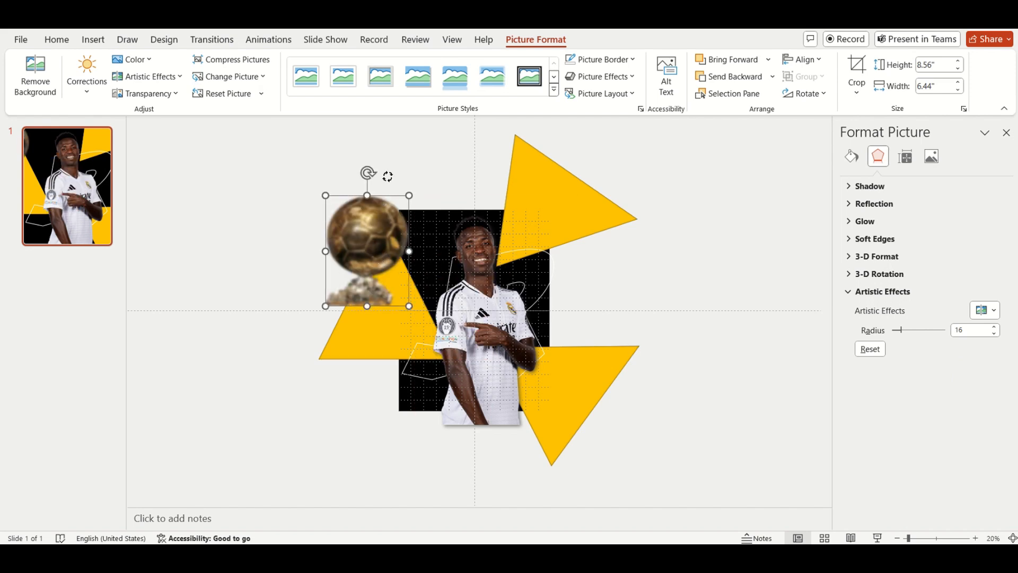
pyautogui.moveTo(387, 175); pyautogui.dragTo(384, 221)
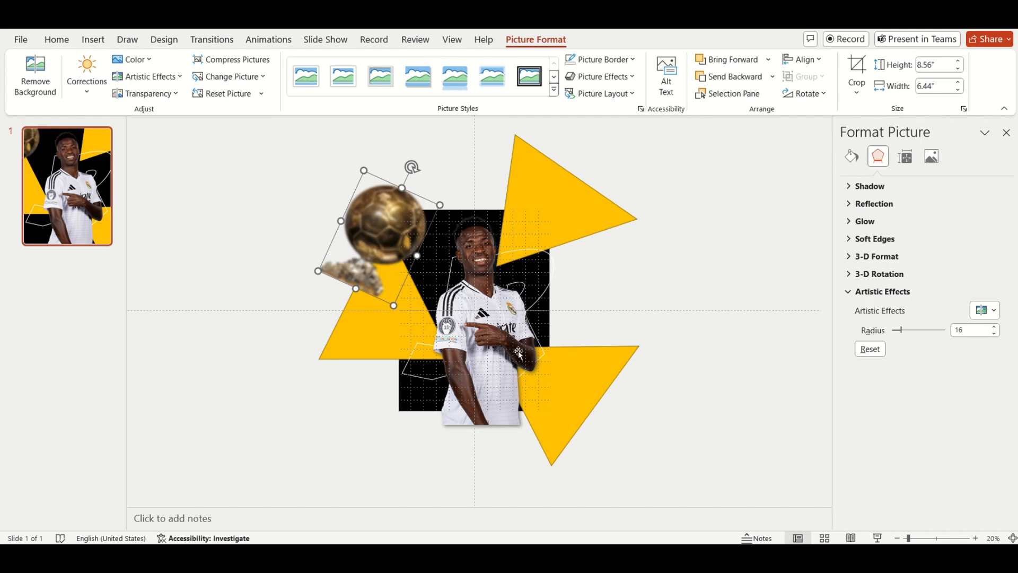
# Step: Nudge the player picture slightly to the left on the slide
pyautogui.click(496, 343)
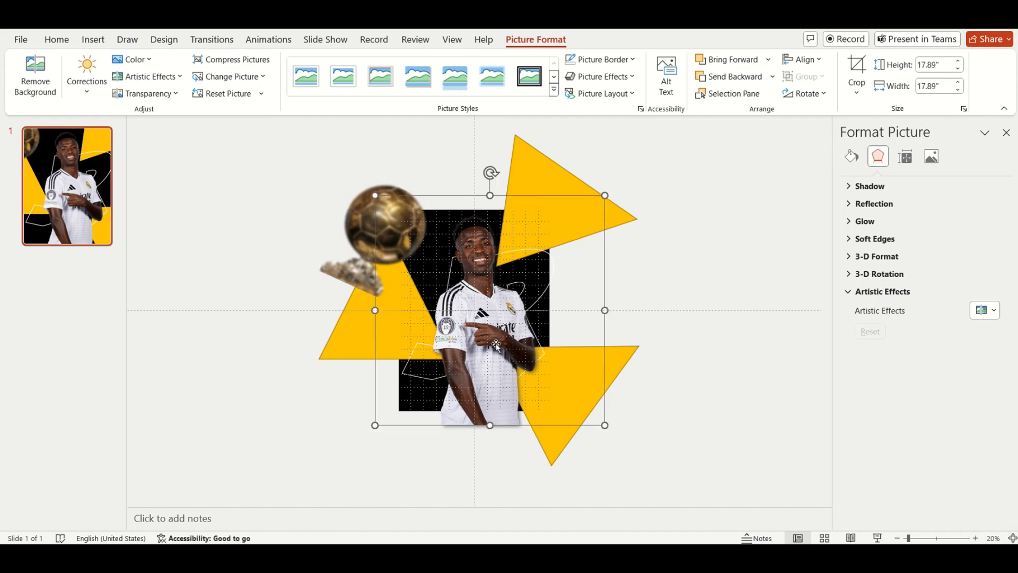
pyautogui.press('Left')
pyautogui.press('Left')
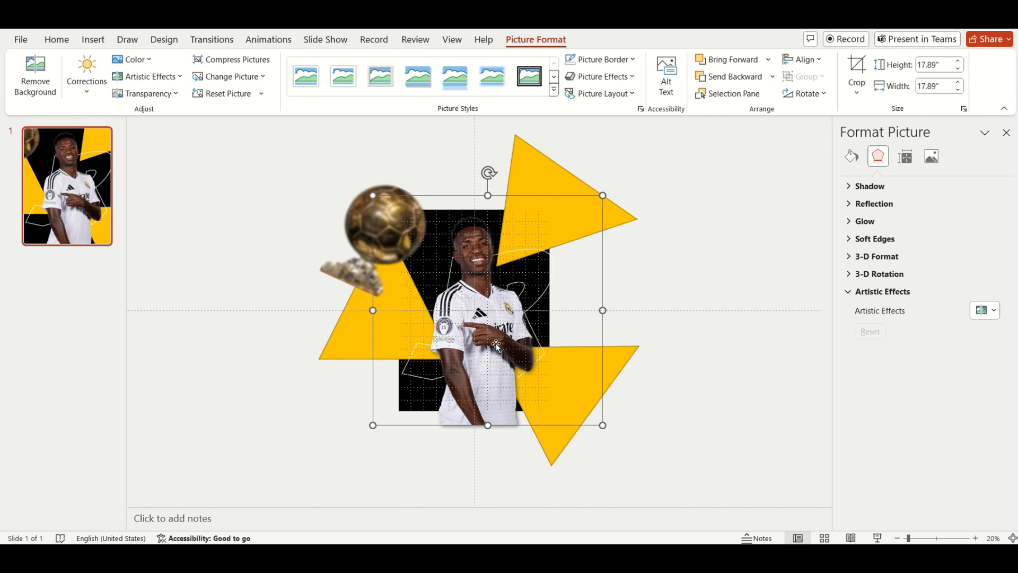
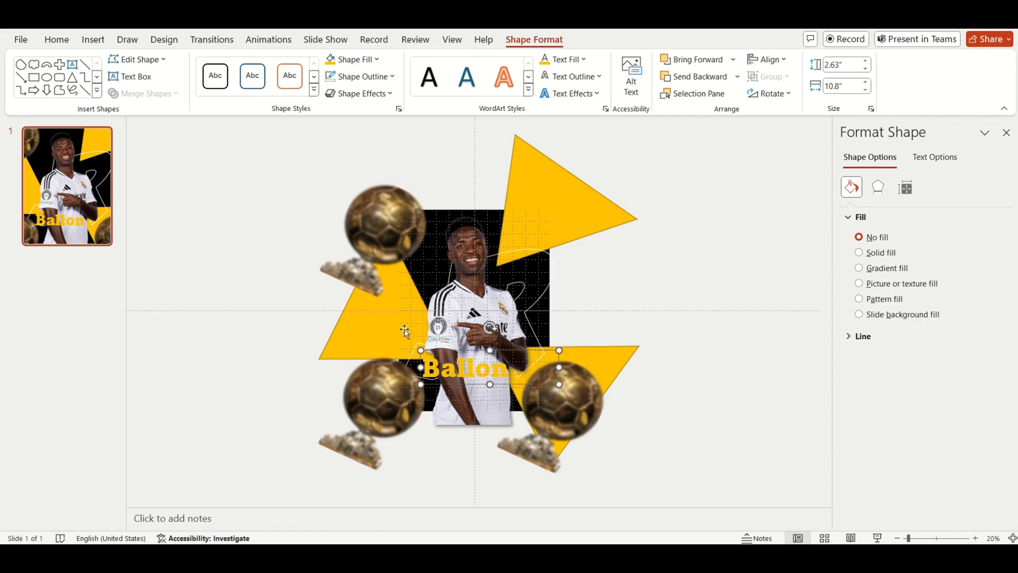
# Step: Enlarge the player picture and reposition it so the player stays centred on the slide
pyautogui.click(452, 303)
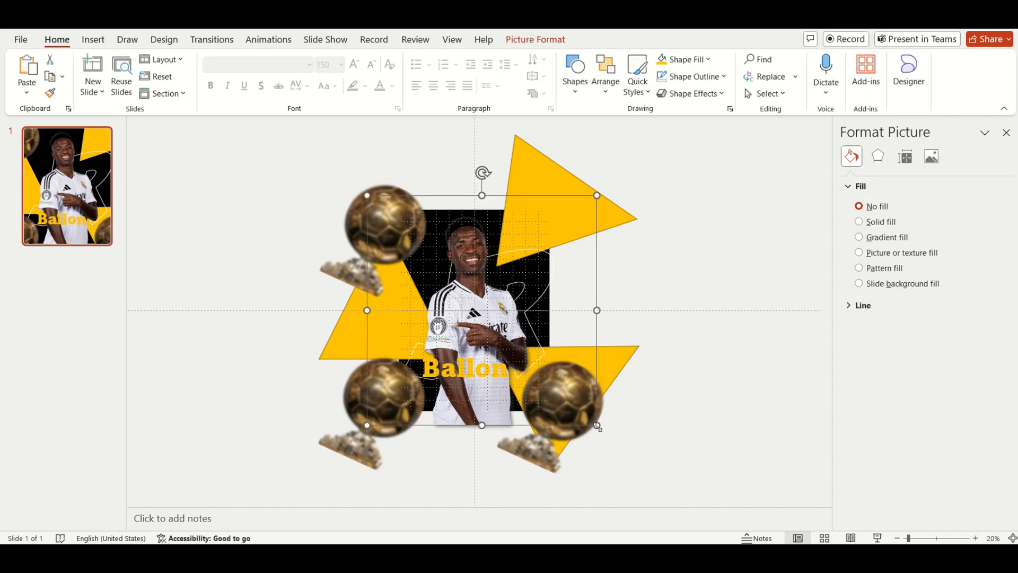
pyautogui.moveTo(597, 426); pyautogui.dragTo(632, 466)
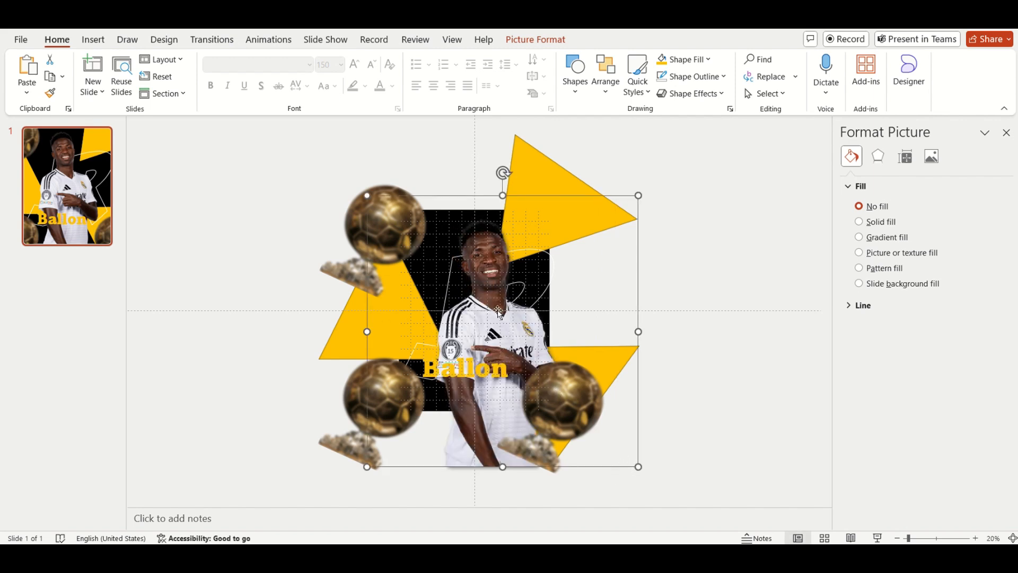
pyautogui.moveTo(483, 310); pyautogui.dragTo(480, 303)
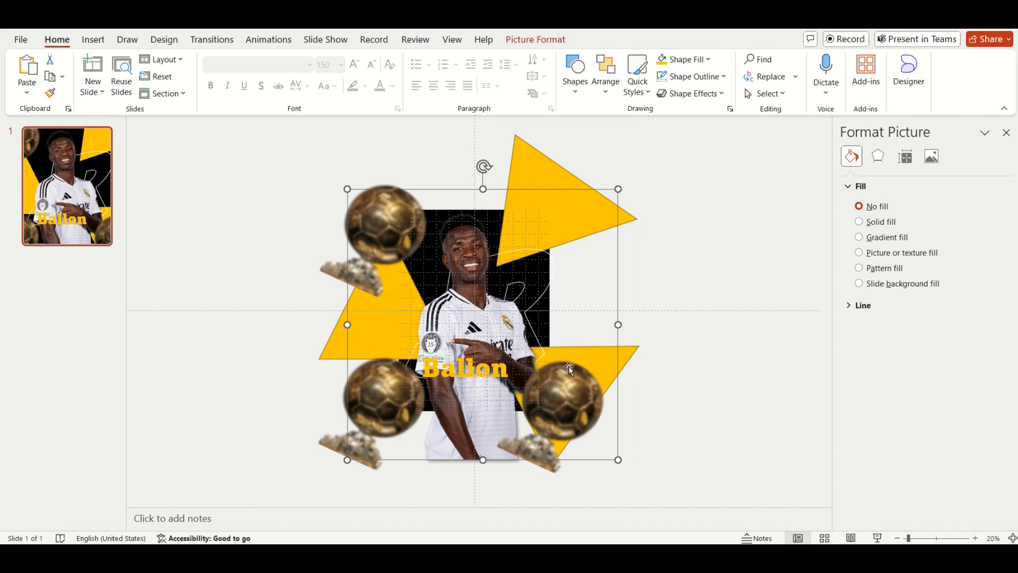
# Step: Apply a perspective 3-D rotation preset to the Ballon text with Y rotation 340° and perspective 45°
pyautogui.click(479, 368)
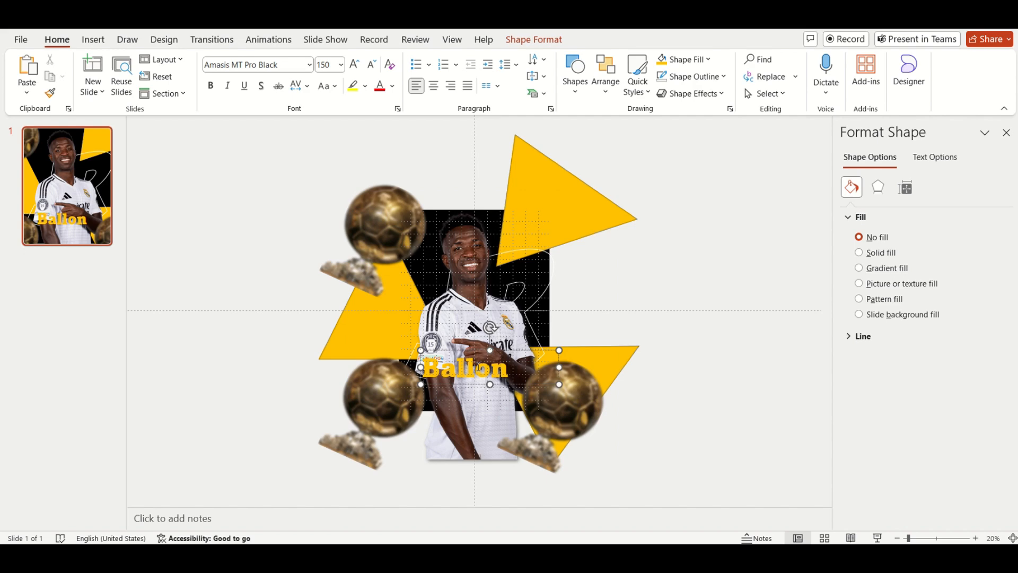
pyautogui.click(527, 40)
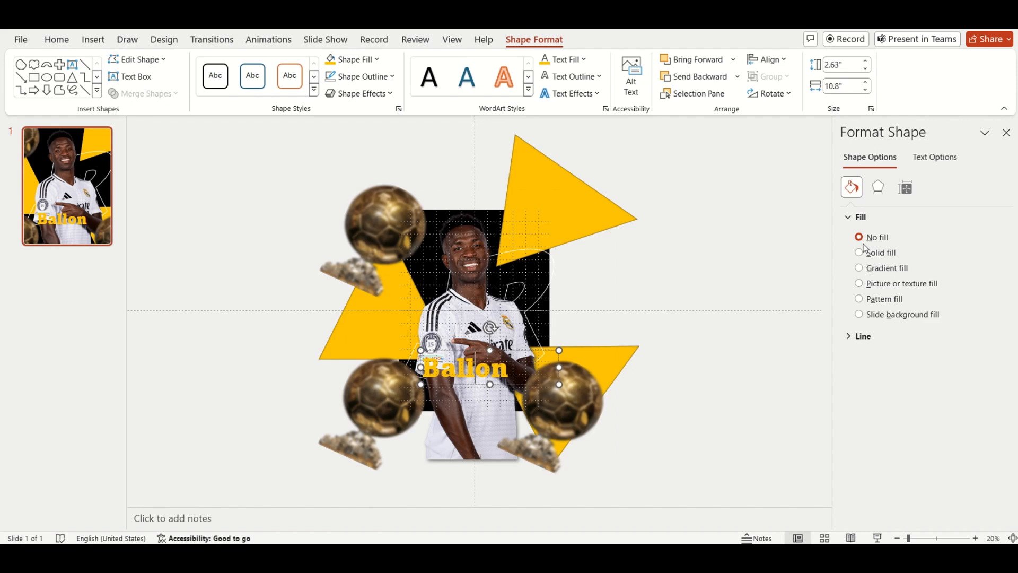
pyautogui.click(879, 189)
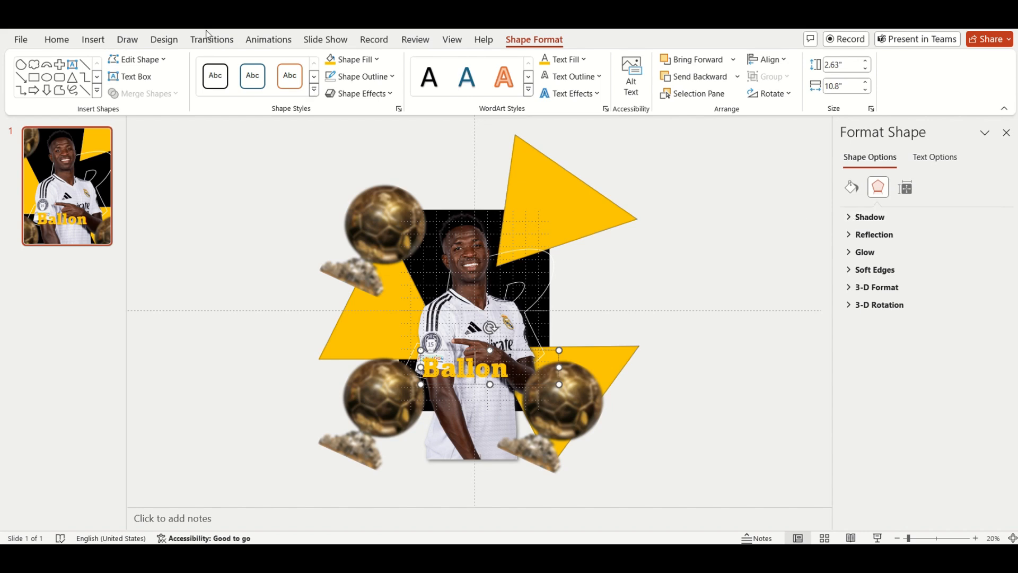
pyautogui.click(848, 309)
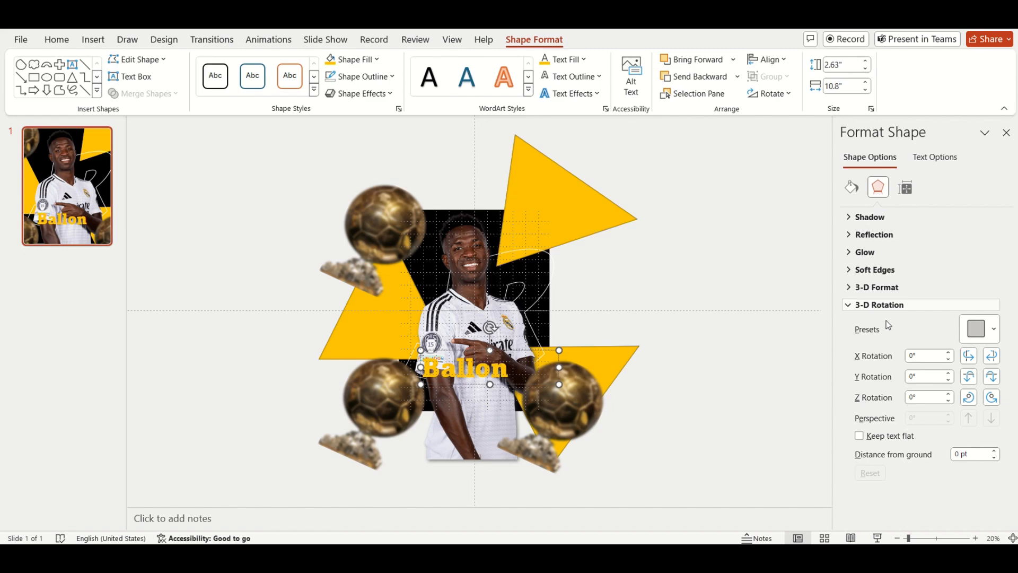
pyautogui.click(984, 333)
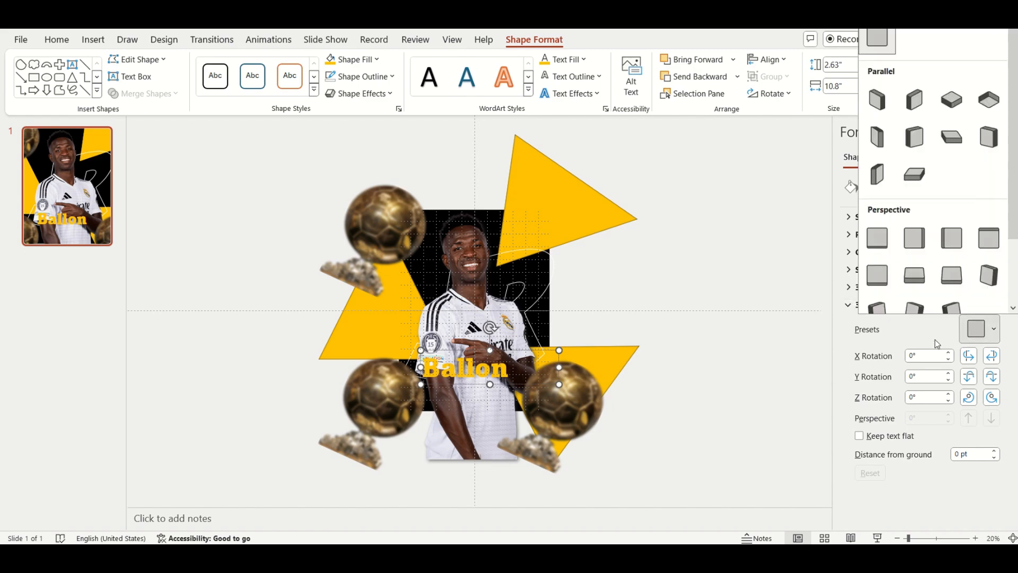
pyautogui.click(912, 281)
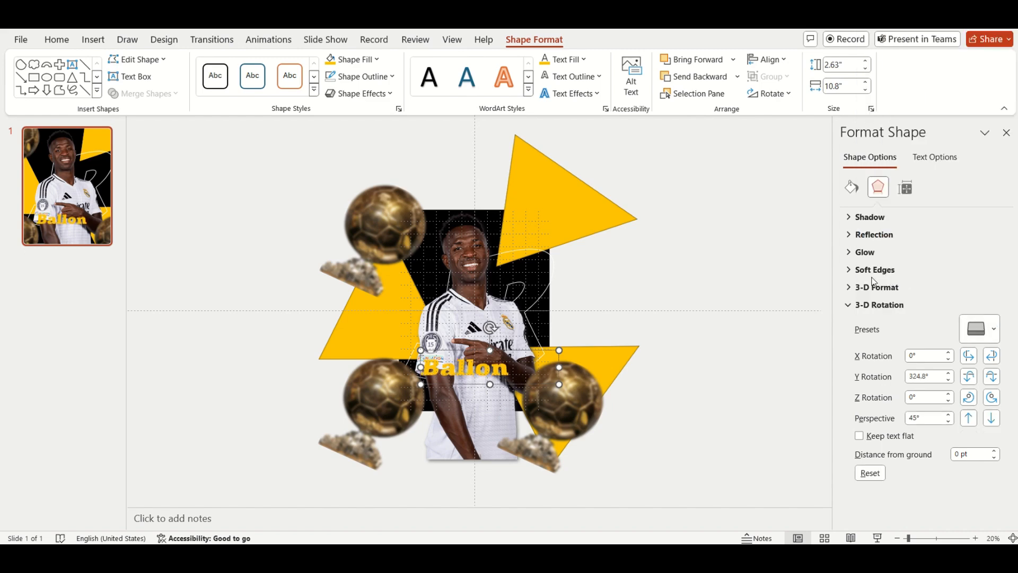
pyautogui.click(976, 329)
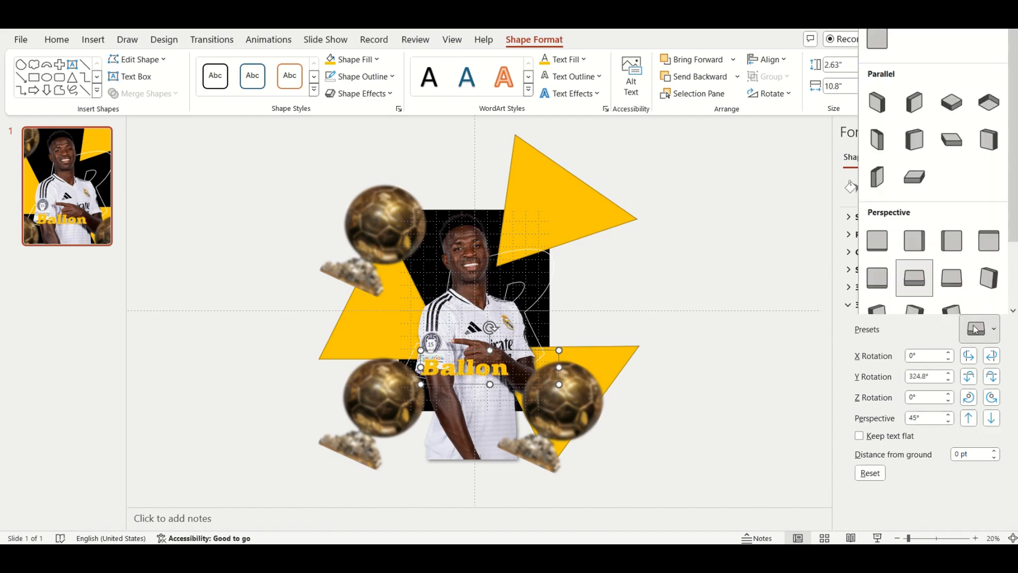
pyautogui.press('Escape')
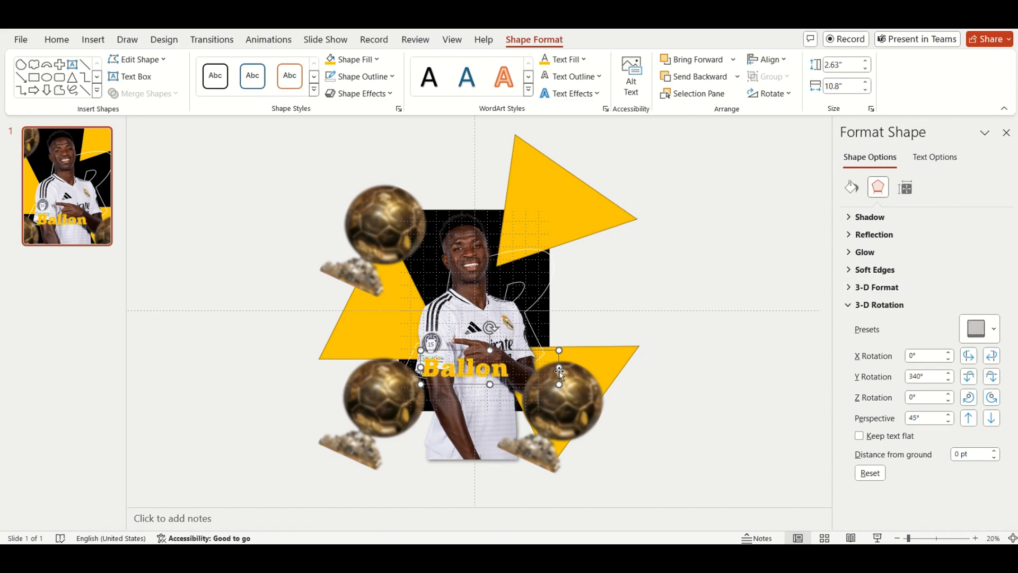
# Step: Narrow the Ballon text box to 7.39" wide and move it slightly up over the player's shirt
pyautogui.moveTo(559, 371); pyautogui.dragTo(515, 370)
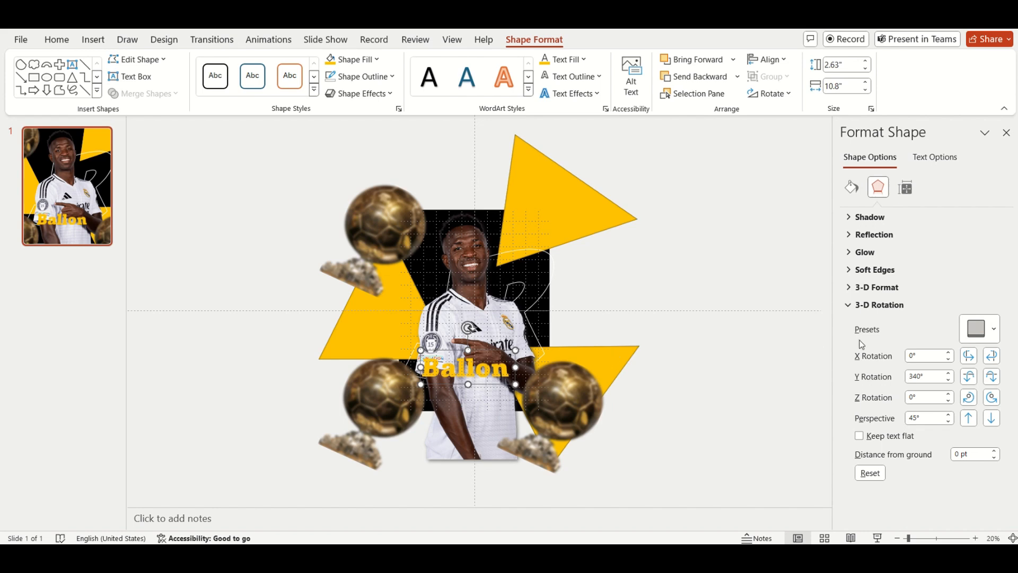
pyautogui.click(848, 219)
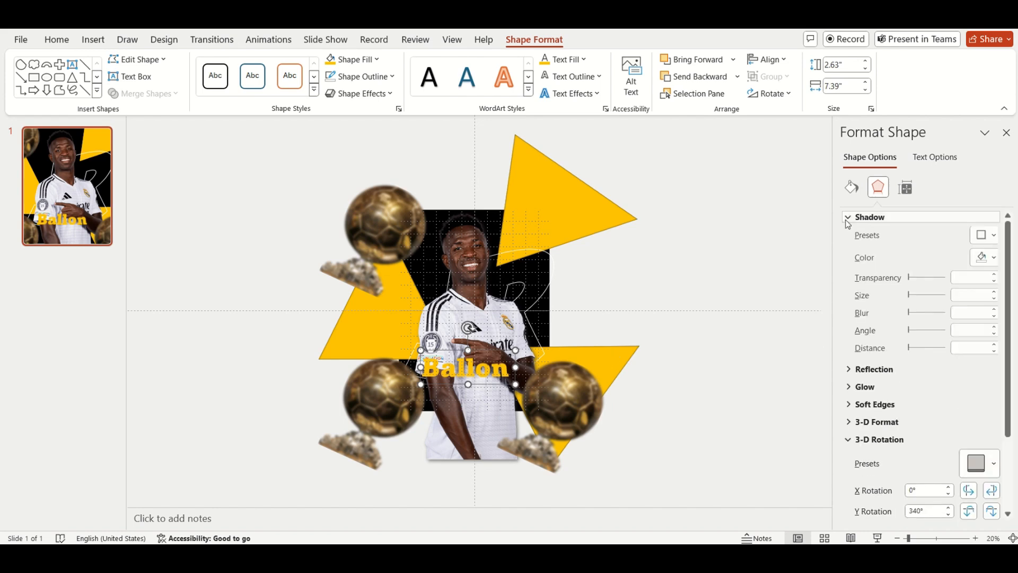
pyautogui.click(984, 239)
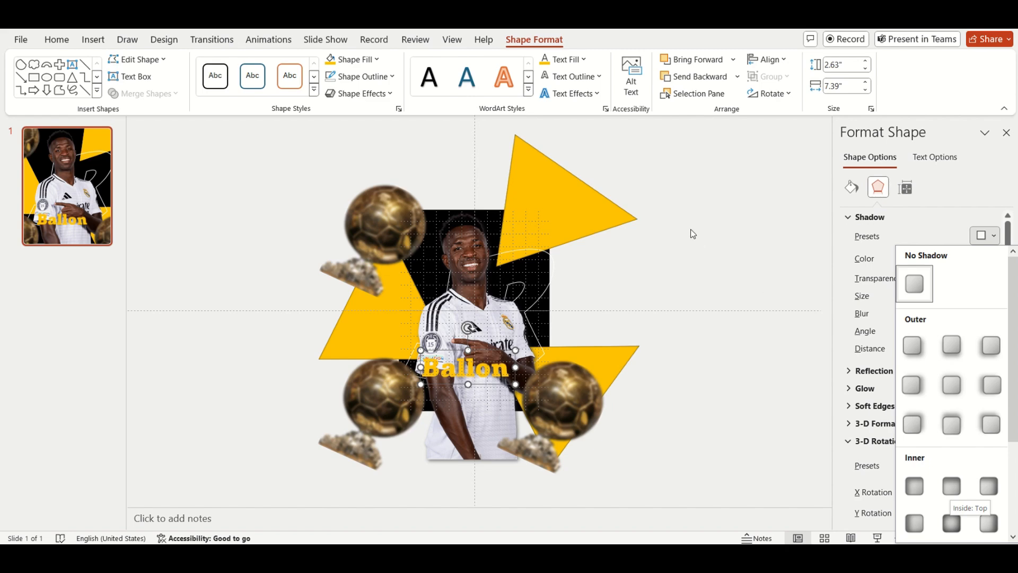
pyautogui.click(492, 350)
pyautogui.moveTo(492, 350); pyautogui.dragTo(487, 349)
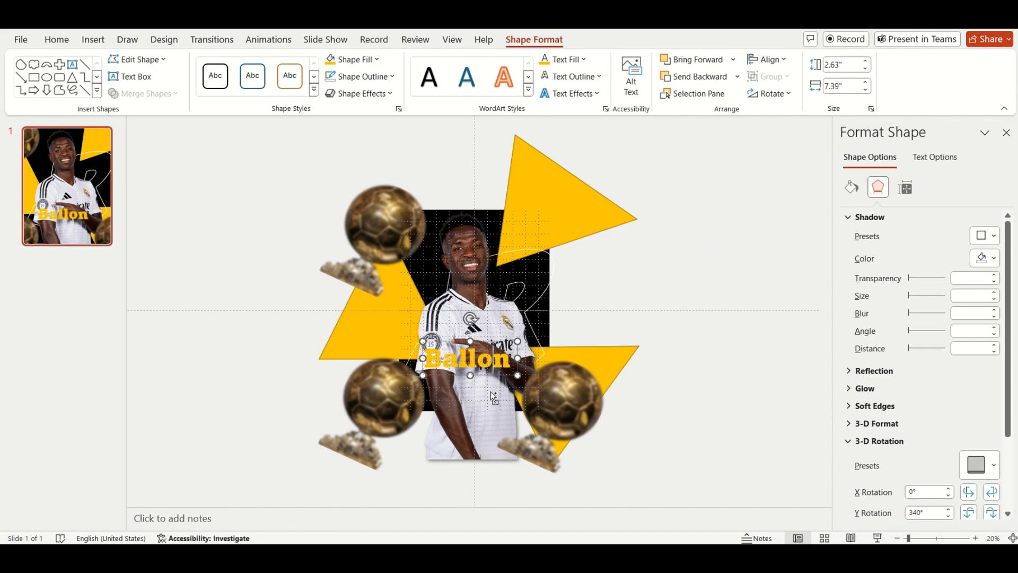
# Step: Duplicate the Ballon text box directly below the original and replace the copy's text with D' OR
pyautogui.moveTo(490, 406); pyautogui.dragTo(490, 410)
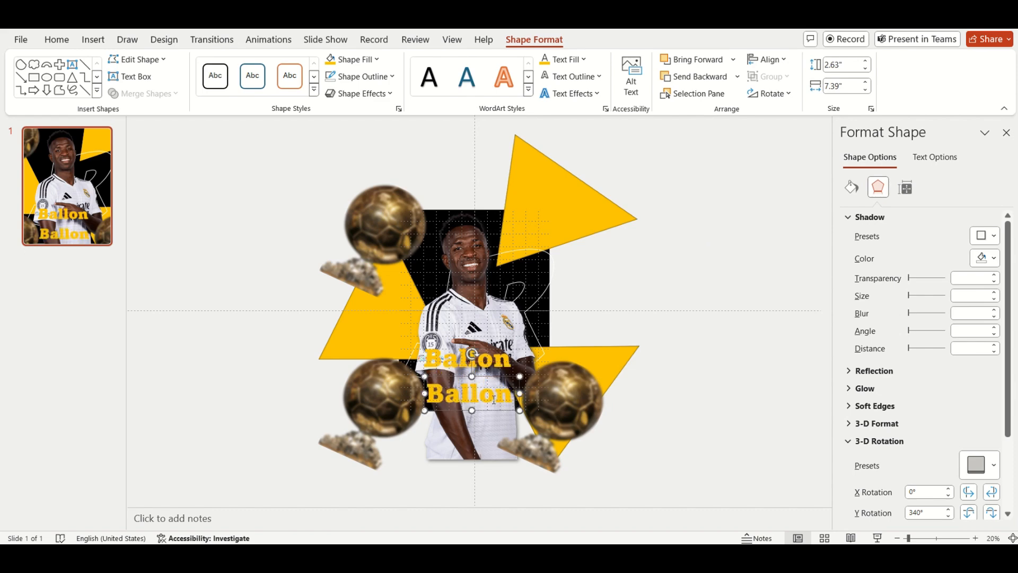
pyautogui.doubleClick(494, 399)
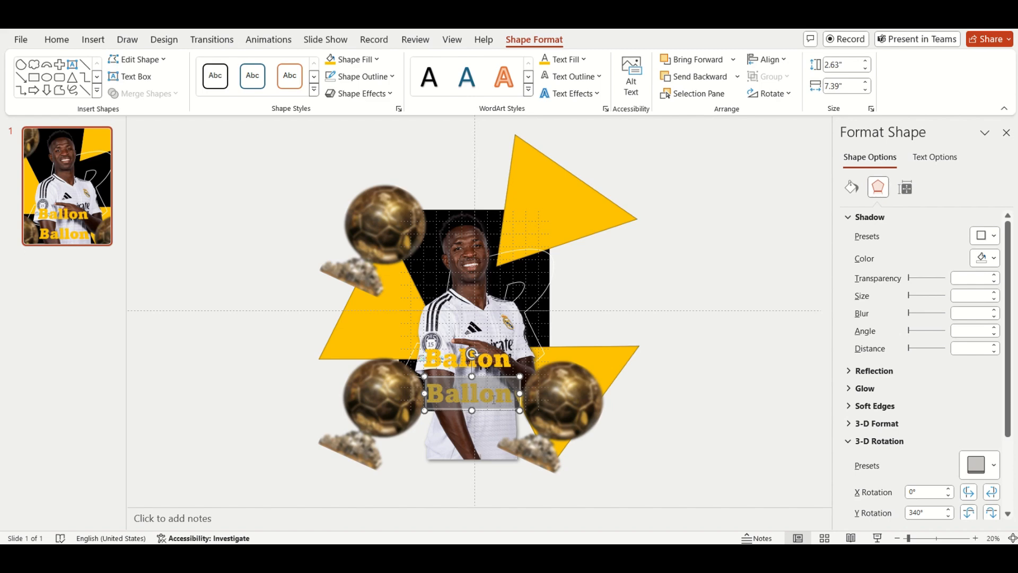
pyautogui.press('capslock')
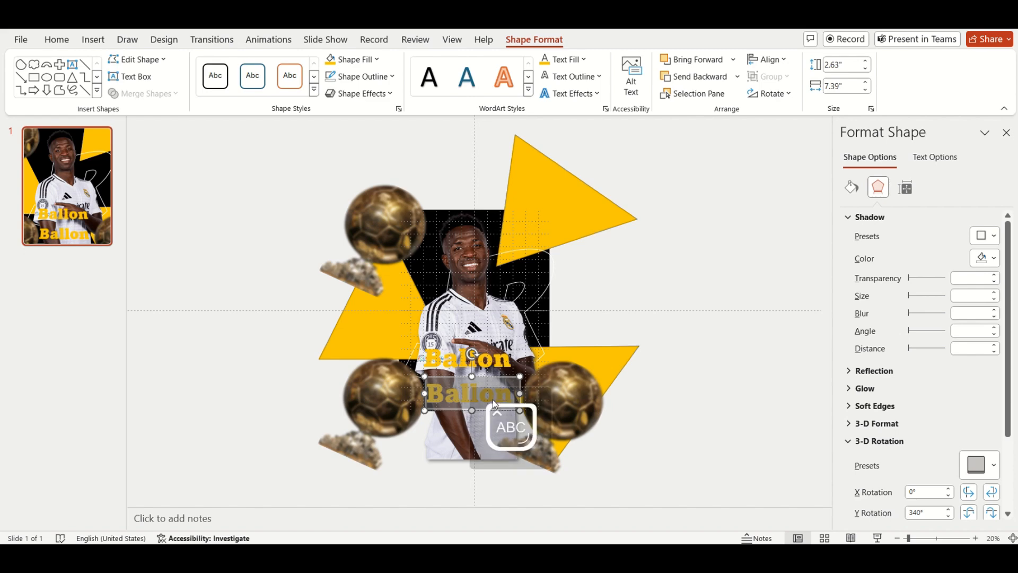
pyautogui.write('D.')
pyautogui.press('BackSpace')
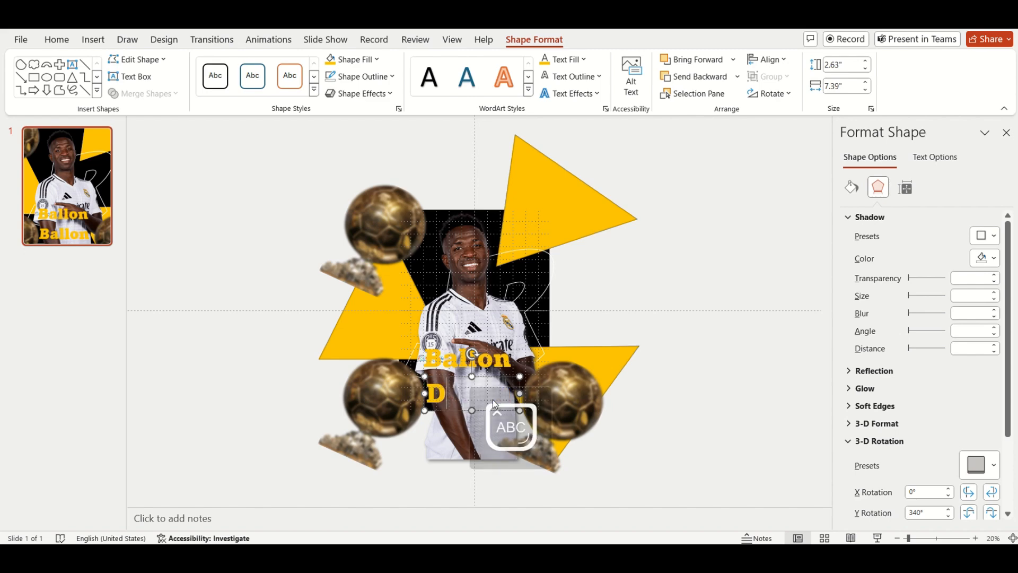
pyautogui.write("'")
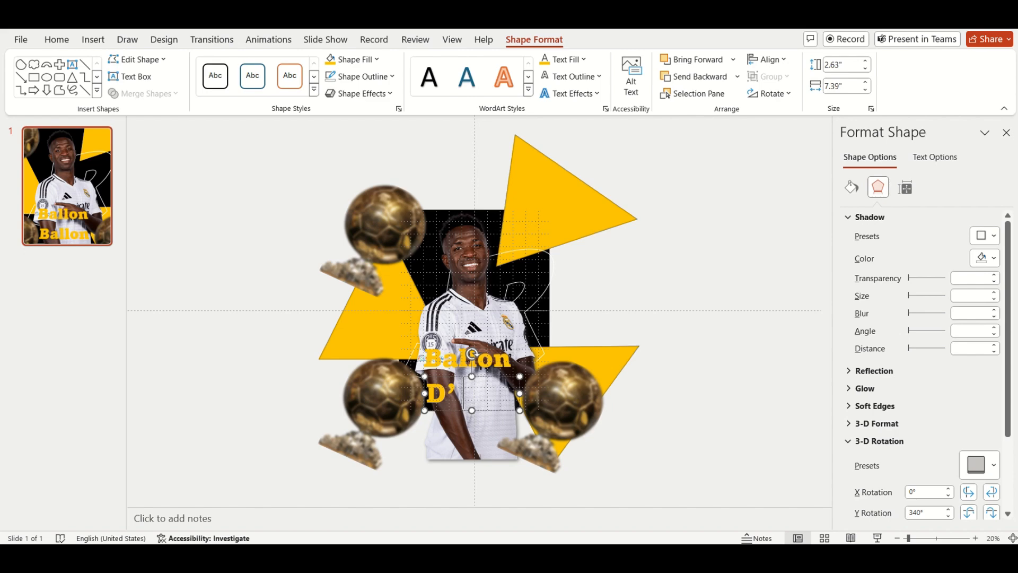
pyautogui.write('OR')
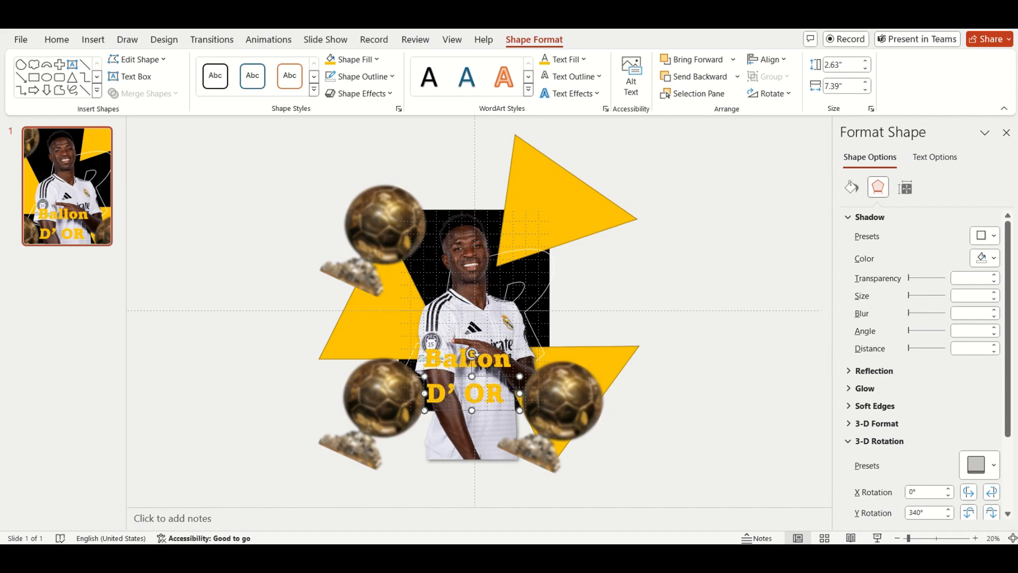
# Step: Move the D' OR text up close beneath Ballon and remove its space so it reads D'OR
pyautogui.click(548, 378)
pyautogui.click(492, 378)
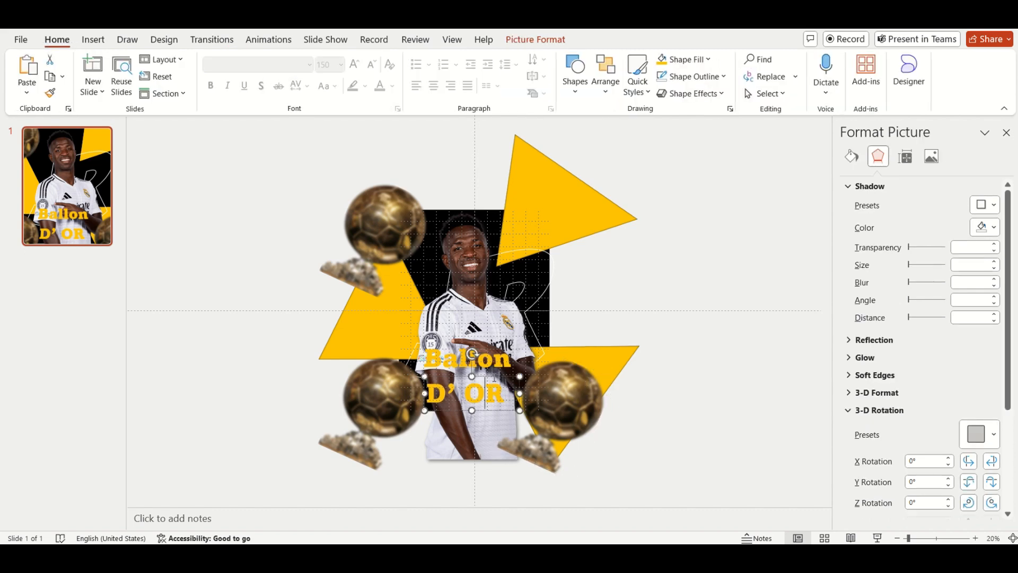
pyautogui.click(472, 382)
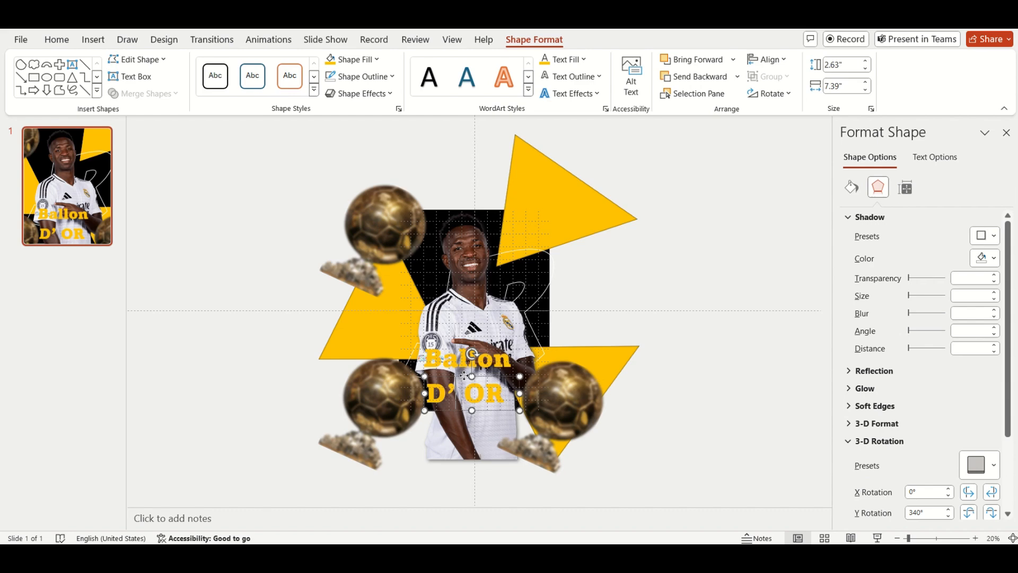
pyautogui.moveTo(466, 374); pyautogui.dragTo(469, 365)
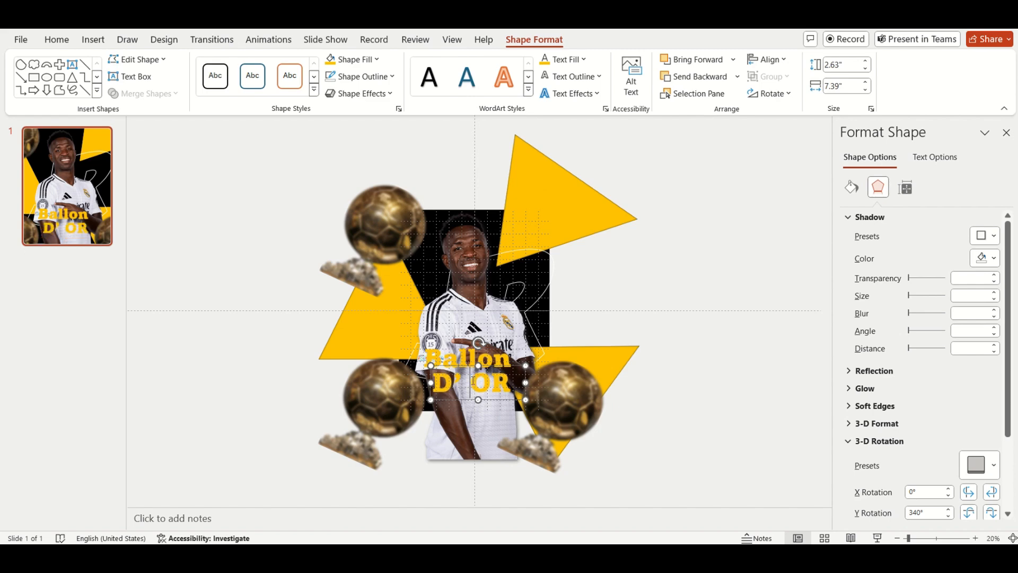
pyautogui.press('BackSpace')
# Step: Reduce the D'OR text to font size 104 and centre it beneath the word Ballon
pyautogui.hotkey('ctrl', 'a')
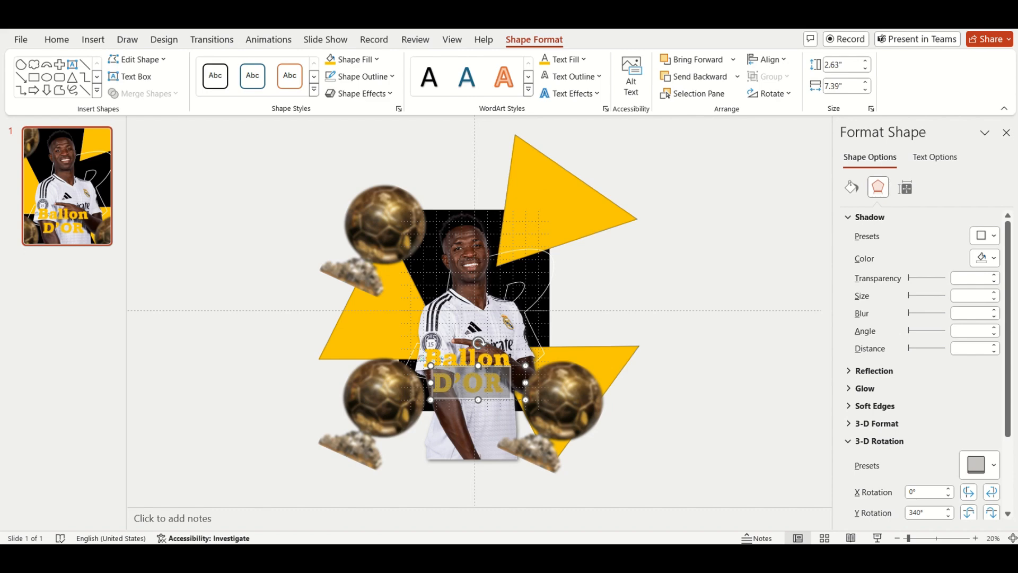
pyautogui.click(68, 41)
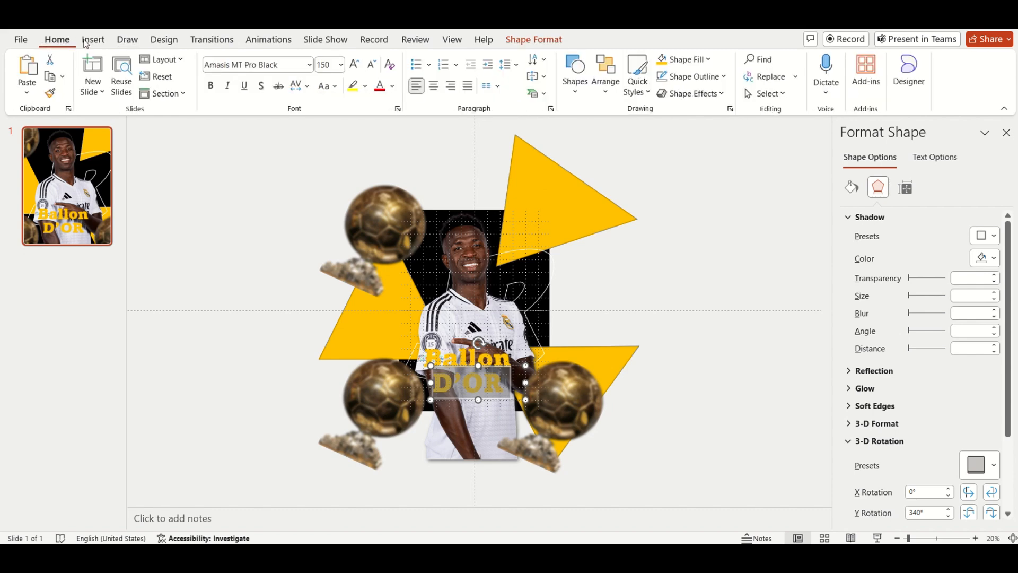
pyautogui.click(372, 65)
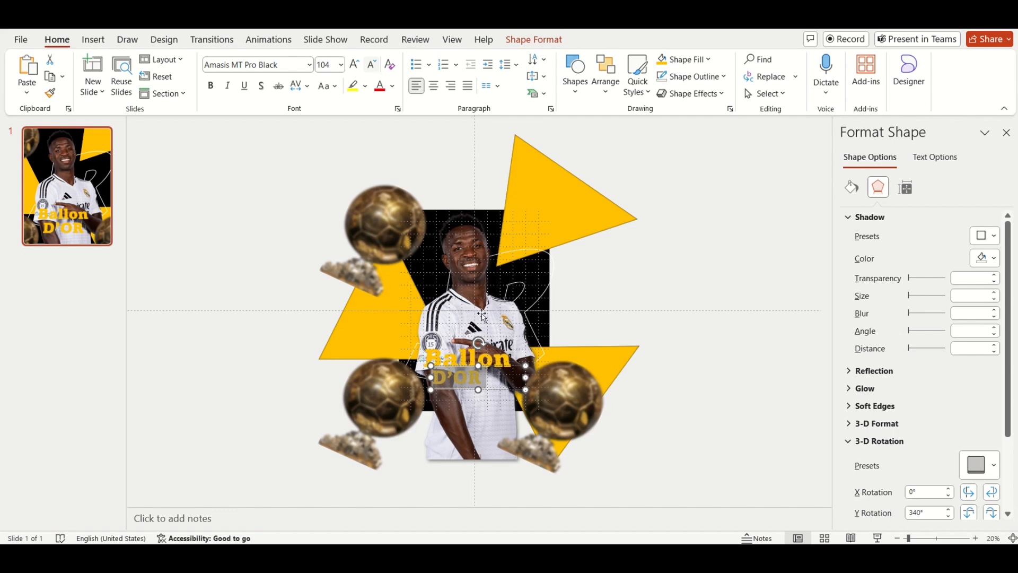
pyautogui.click(528, 366)
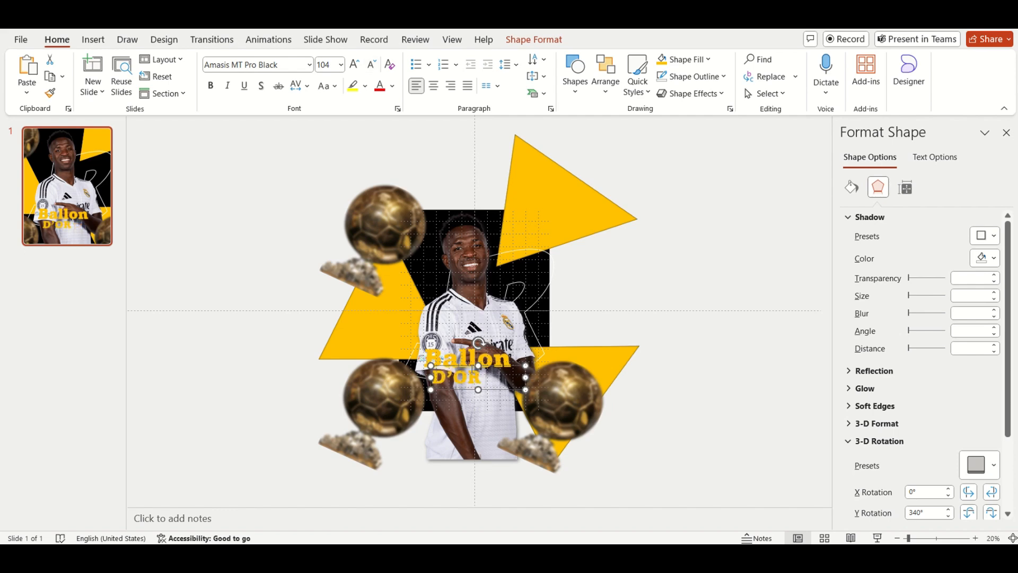
pyautogui.moveTo(472, 366); pyautogui.dragTo(484, 368)
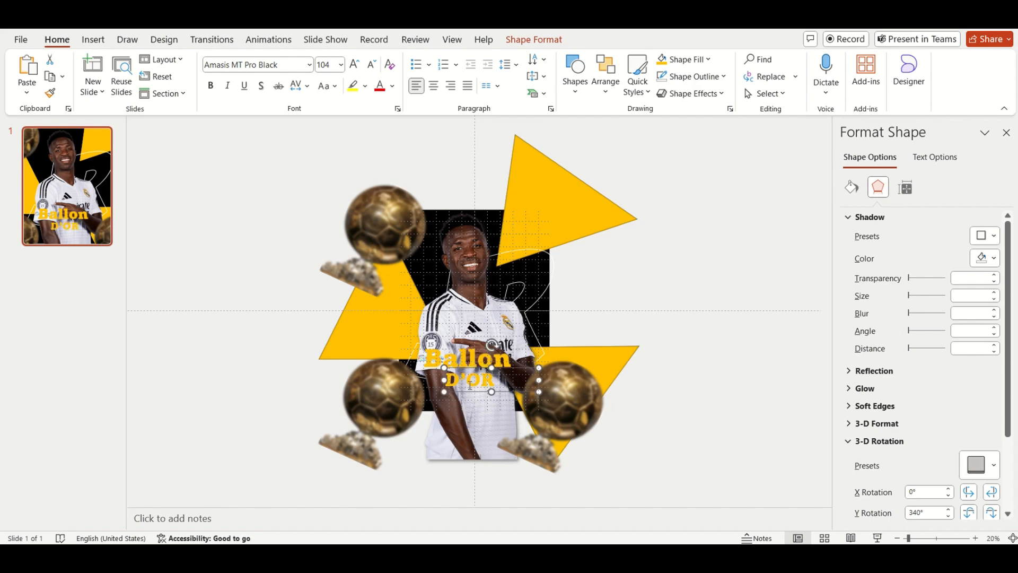
# Step: Duplicate the D'OR text box below the original and replace the copy's text with WINNER
pyautogui.moveTo(465, 393); pyautogui.dragTo(467, 423)
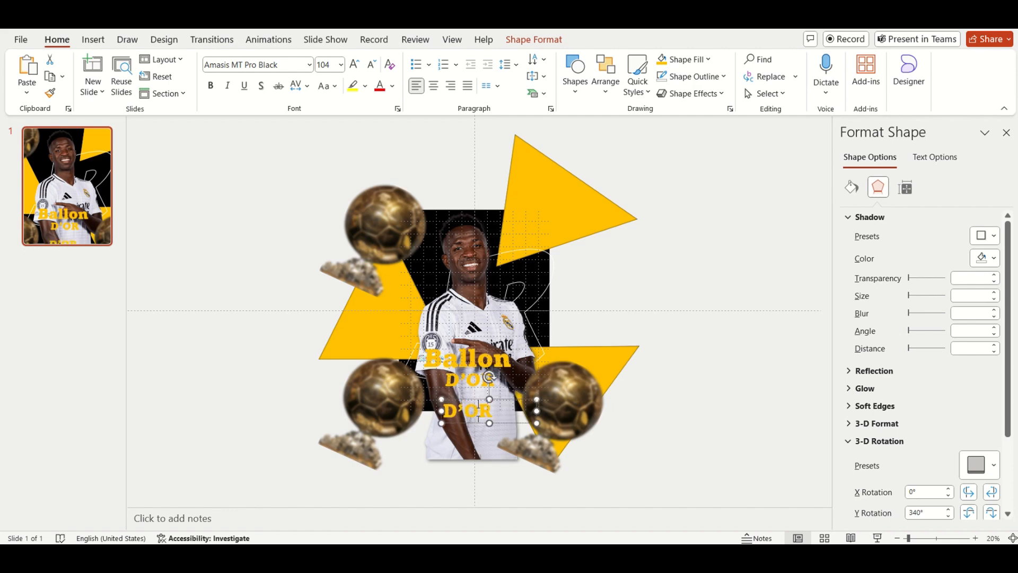
pyautogui.doubleClick(479, 411)
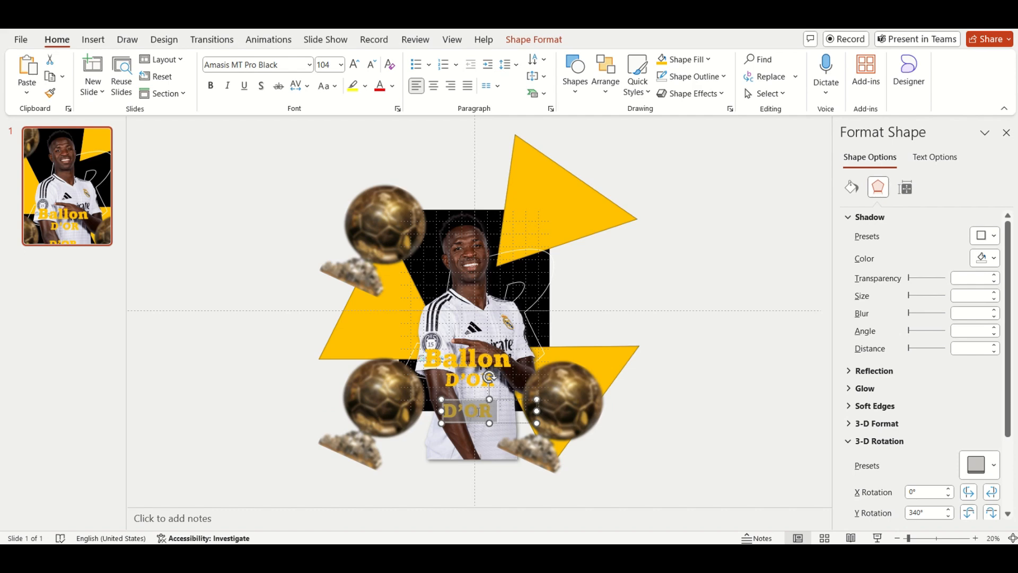
pyautogui.write('WINNER')
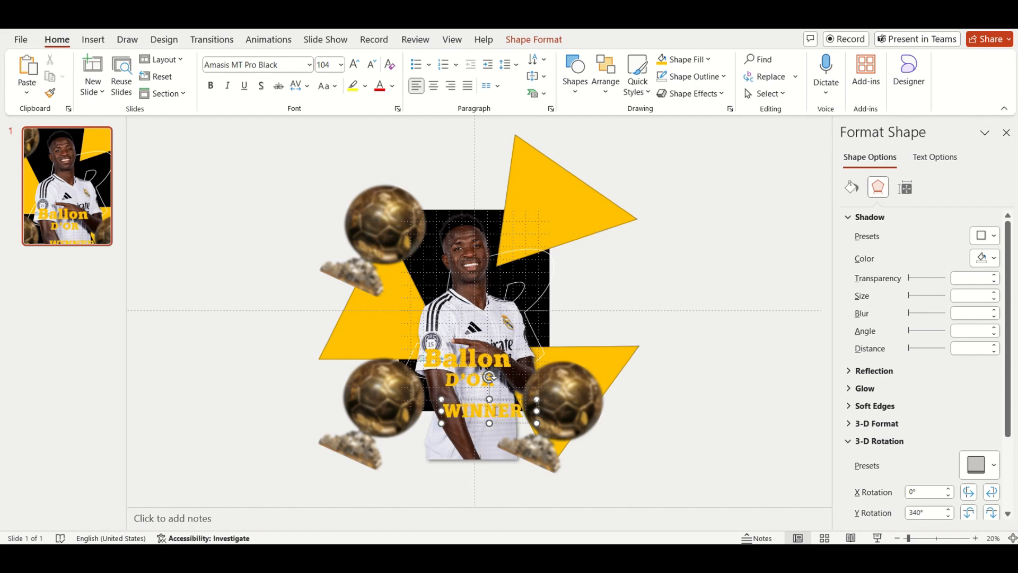
# Step: Increase the WINNER text to font size 180 and widen its box so the word fits on one line
pyautogui.doubleClick(496, 411)
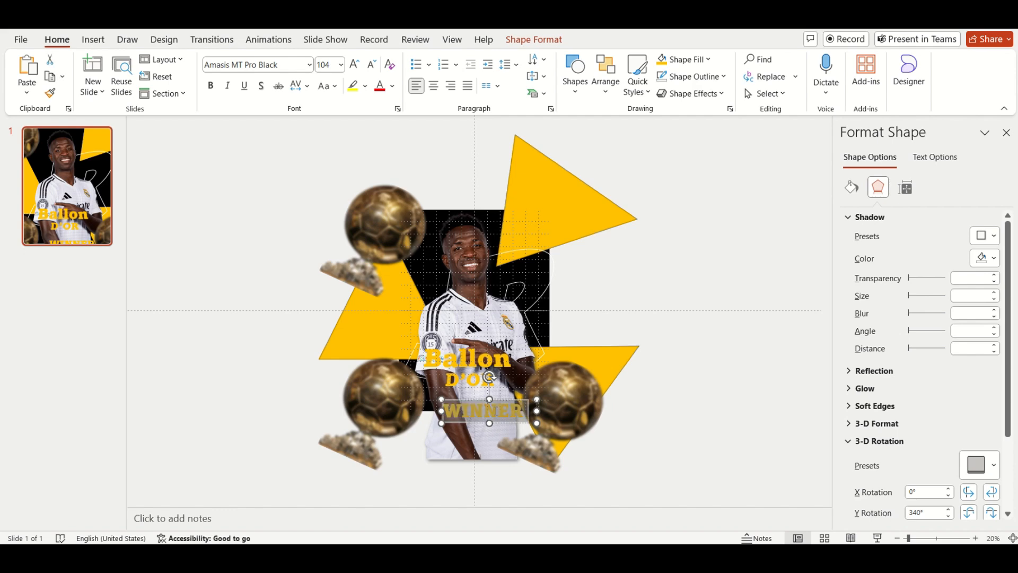
pyautogui.click(356, 67)
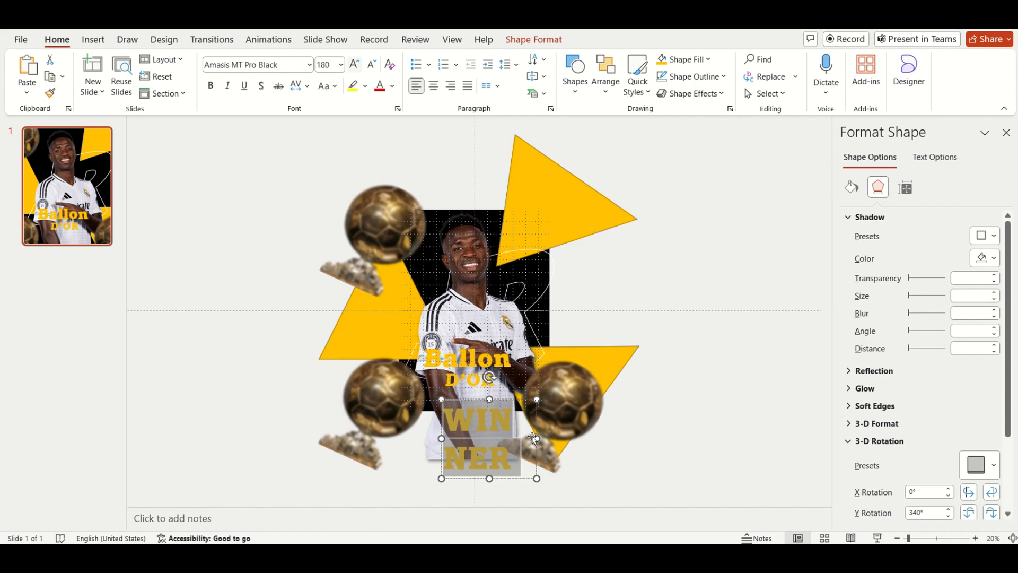
pyautogui.moveTo(534, 438); pyautogui.dragTo(594, 438)
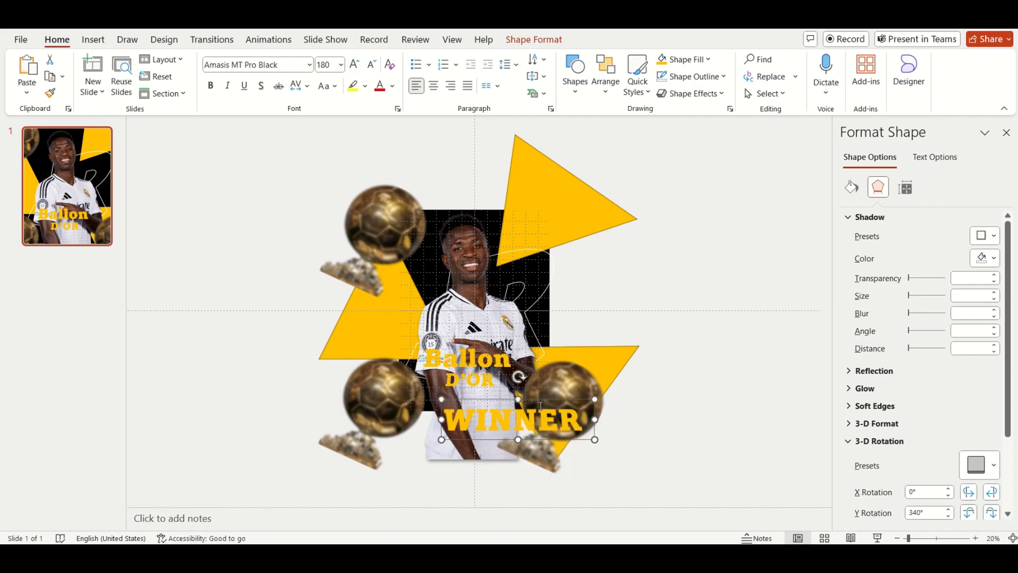
# Step: Move the WINNER text up close beneath D'OR and centre the Ballon, D'OR and WINNER text boxes horizontally on the slide
pyautogui.moveTo(539, 401); pyautogui.dragTo(506, 379)
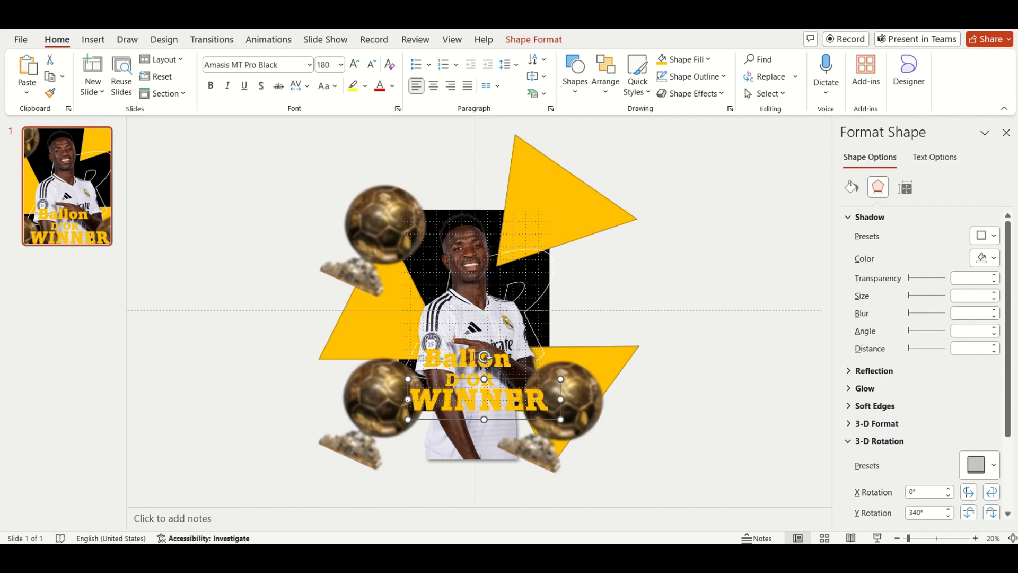
pyautogui.click(480, 364)
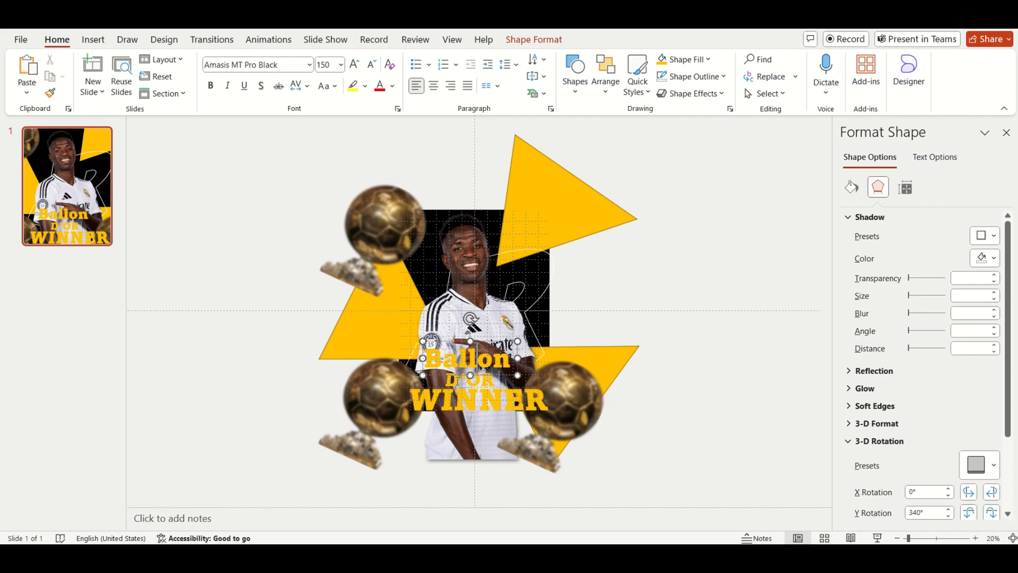
pyautogui.keyDown('shift'); pyautogui.click(456, 380); pyautogui.keyUp('shift')
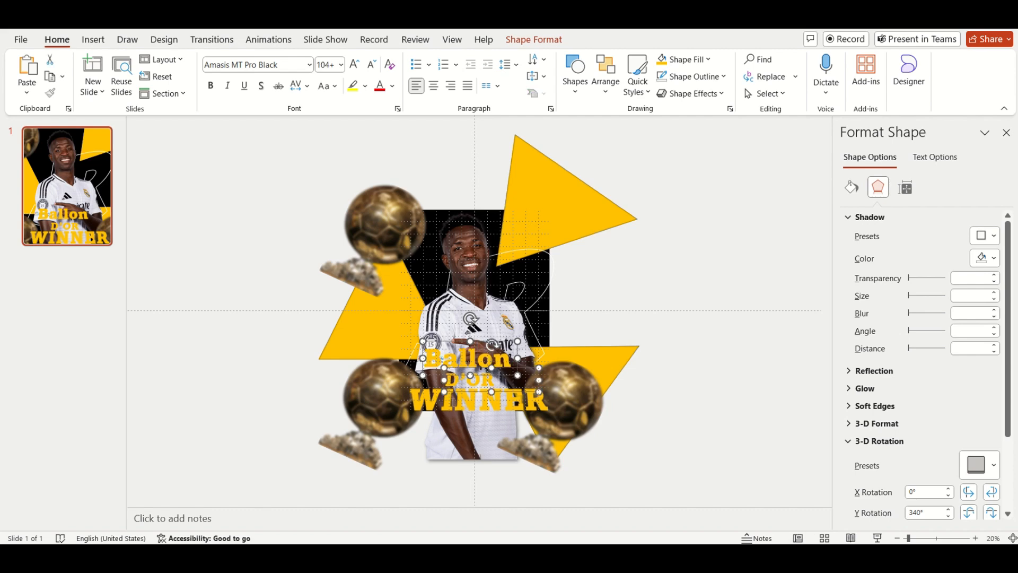
pyautogui.keyDown('shift'); pyautogui.click(452, 402); pyautogui.keyUp('shift')
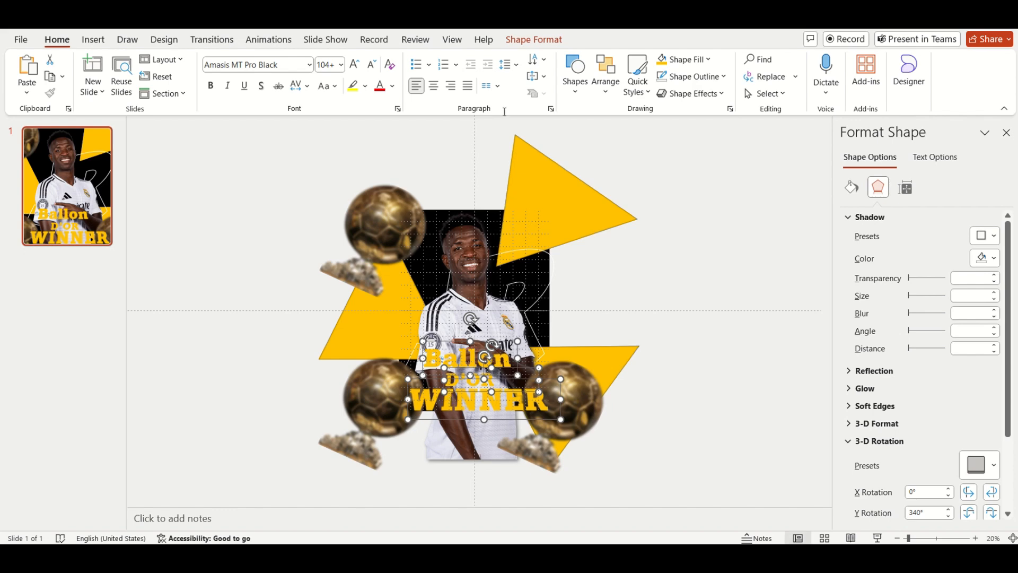
pyautogui.click(529, 41)
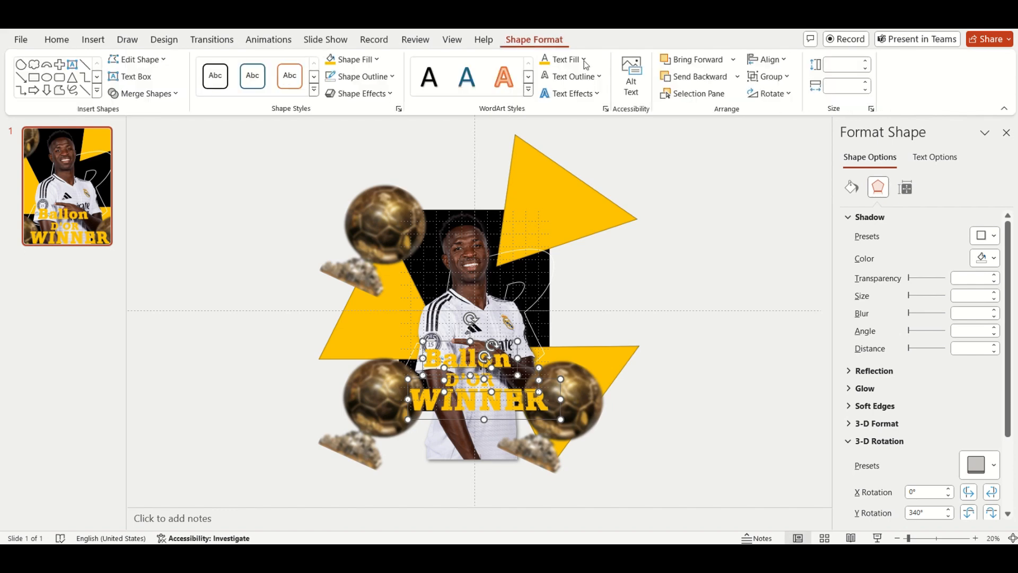
pyautogui.click(772, 63)
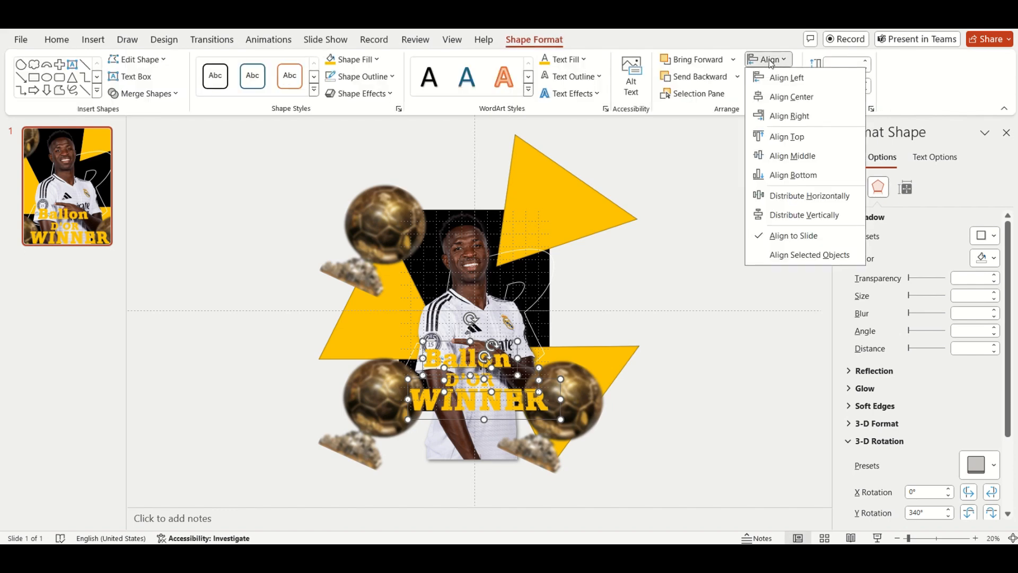
pyautogui.click(780, 97)
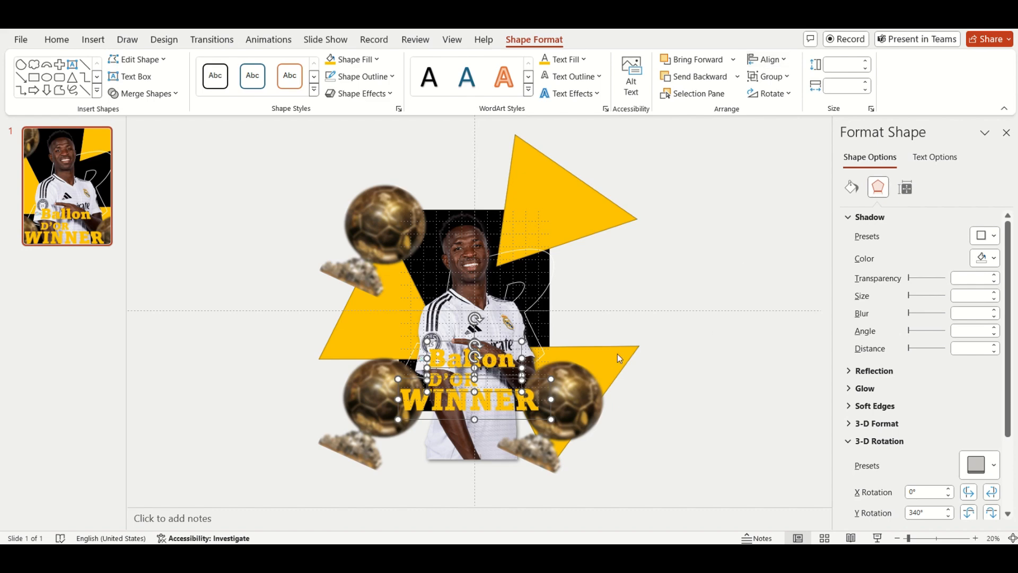
# Step: Narrow the D'OR text box from its right side so it fits closely around the word
pyautogui.moveTo(496, 392); pyautogui.dragTo(497, 391)
pyautogui.click(467, 380)
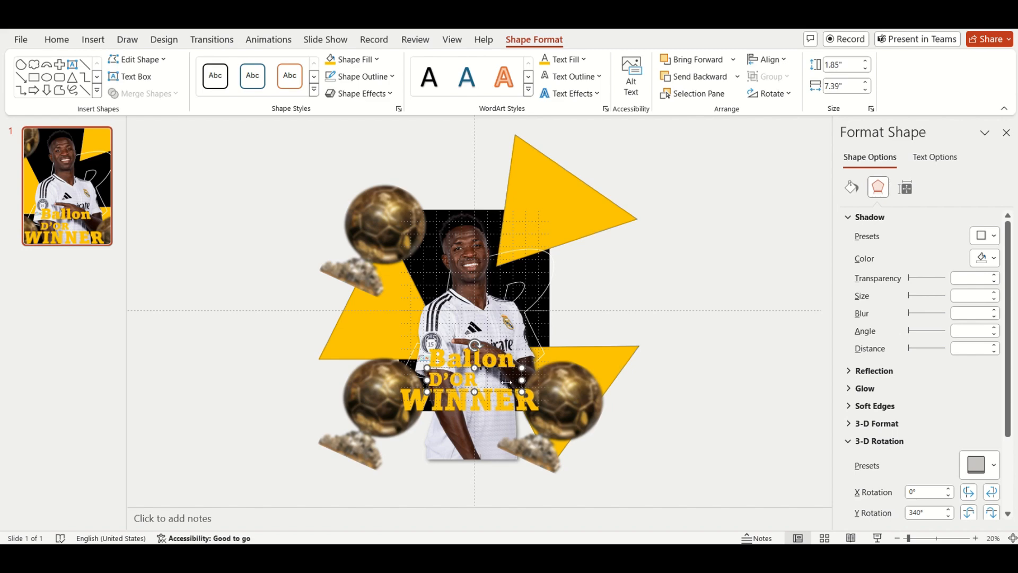
pyautogui.moveTo(521, 380); pyautogui.dragTo(480, 381)
pyautogui.moveTo(480, 380); pyautogui.dragTo(480, 380)
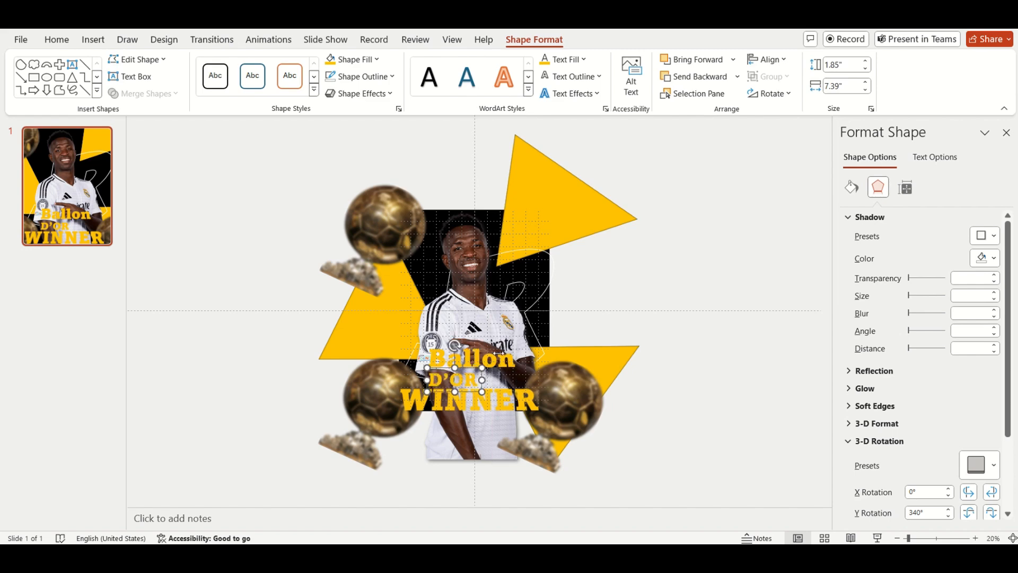
# Step: Align the Ballon, narrowed D'OR and WINNER text boxes to the slide's horizontal centre again
pyautogui.click(497, 350)
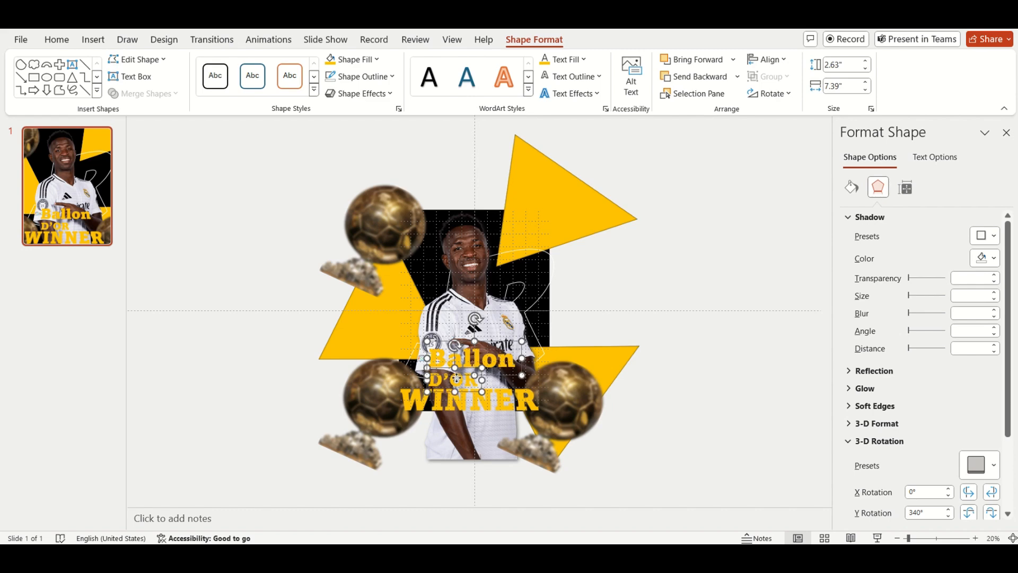
pyautogui.keyDown('shift'); pyautogui.click(457, 378); pyautogui.keyUp('shift')
pyautogui.keyDown('shift'); pyautogui.click(461, 403); pyautogui.keyUp('shift')
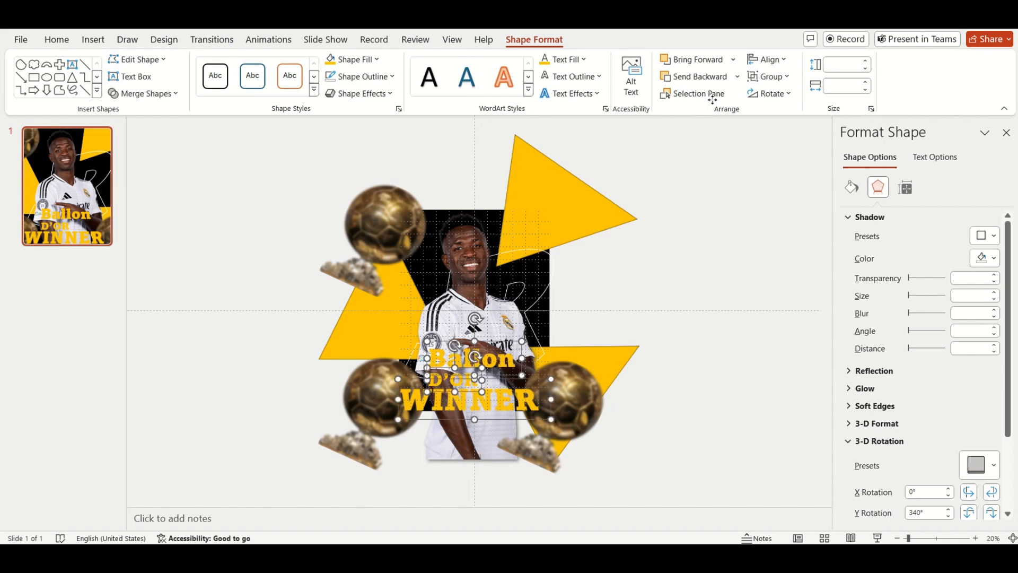
pyautogui.click(772, 61)
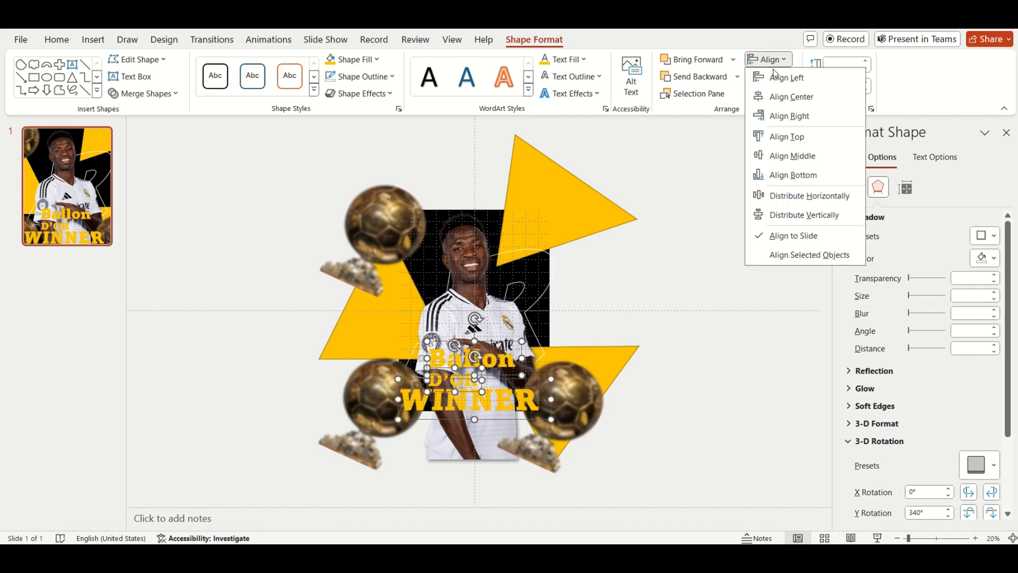
pyautogui.click(785, 98)
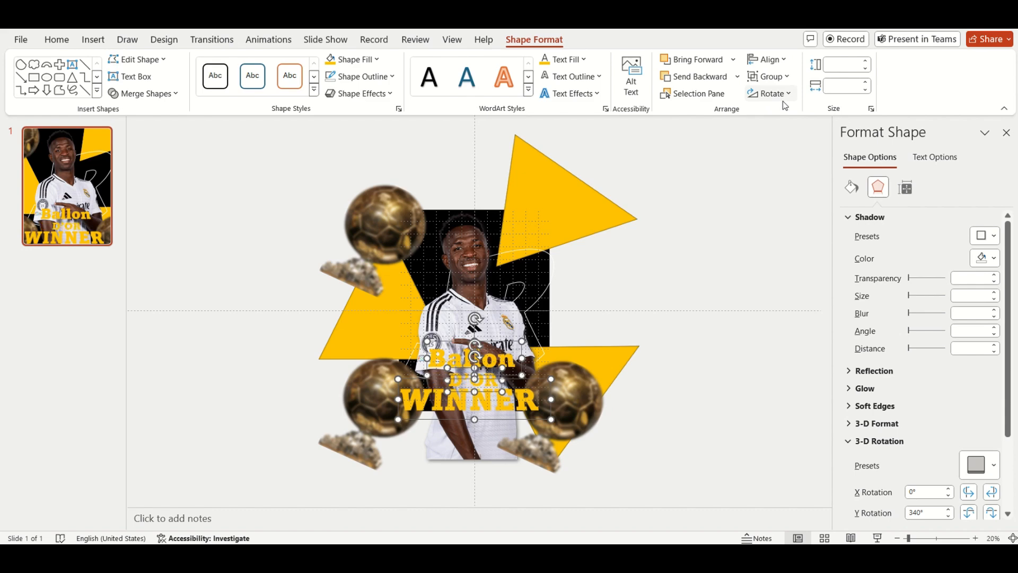